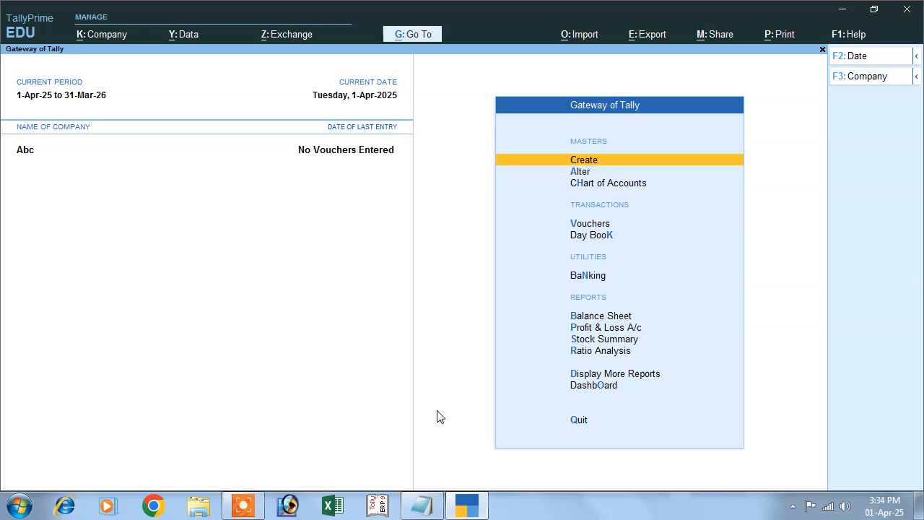
Switch to Notepad and complete the list of transactions with the line "salary paid 3000 journal entry"
click(419, 505)
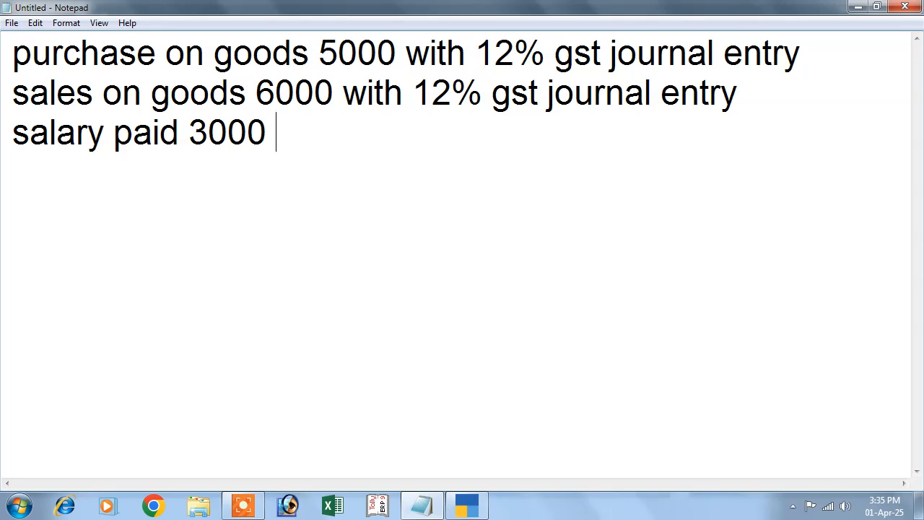
text(journal entry)
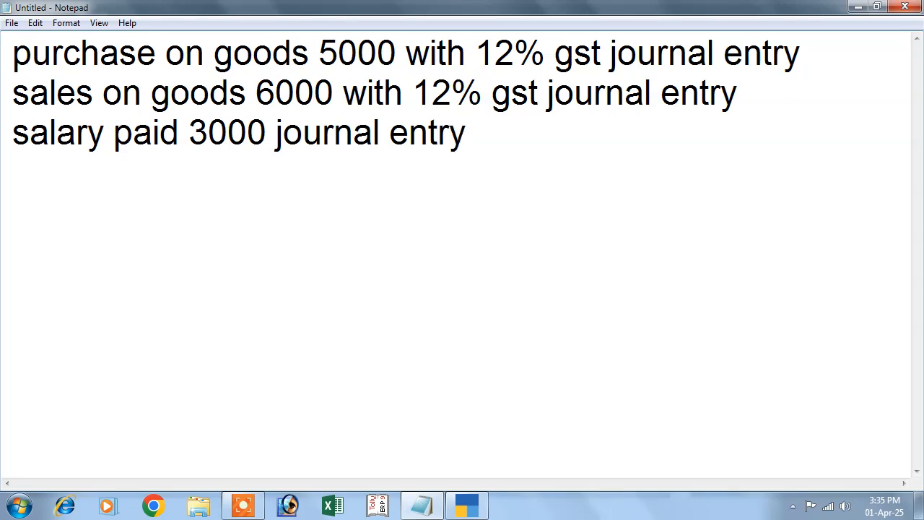
Copy the first line, "purchase on goods 5000 with 12% gst journal entry"
click(164, 183)
drag(12, 57, 808, 54)
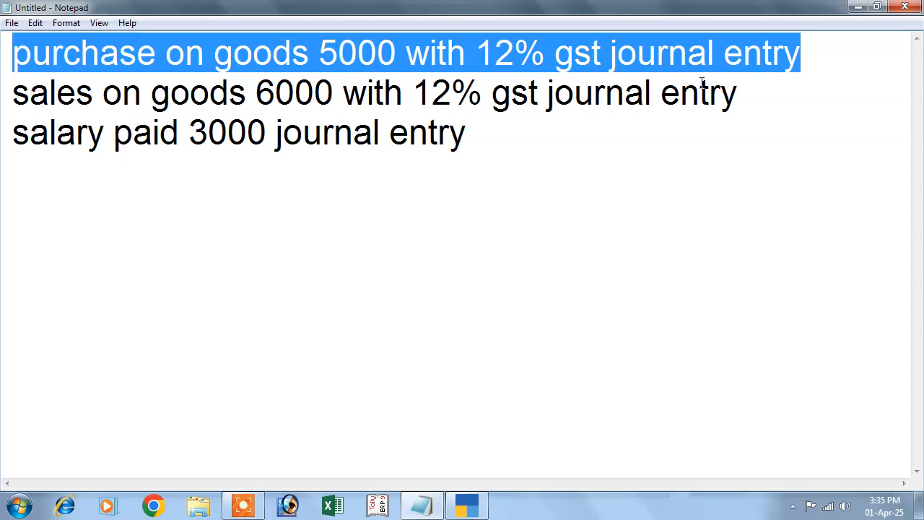
click(35, 22)
click(29, 75)
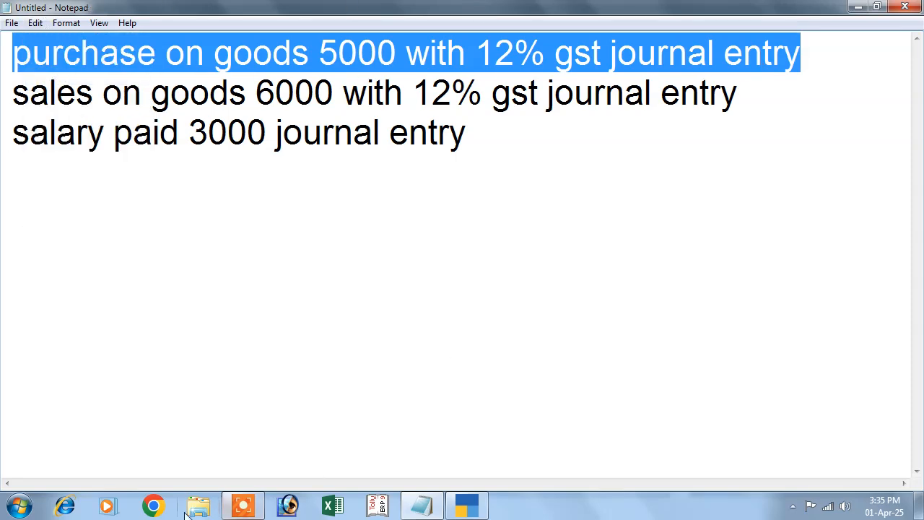
Open Chrome, search for chatgpt, and start a ChatGPT chat from the OpenAI site with the message "c"
click(153, 506)
click(531, 368)
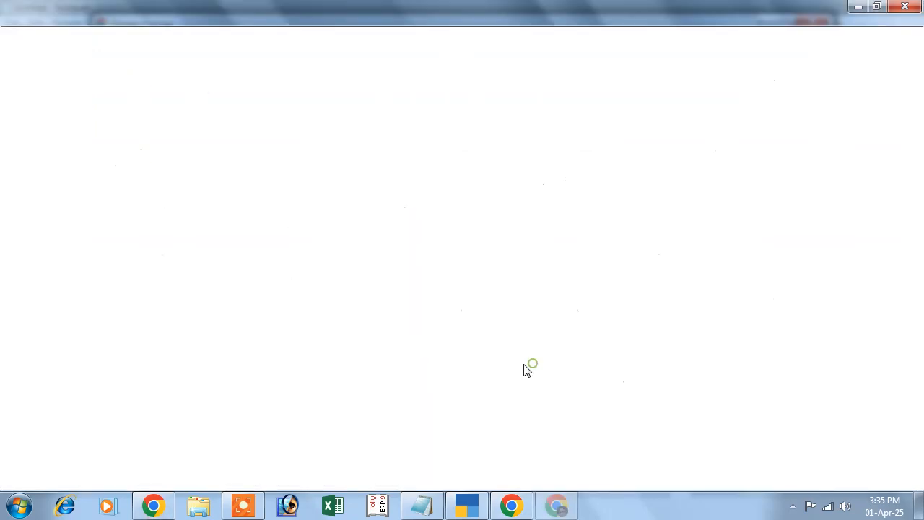
click(342, 313)
click(306, 354)
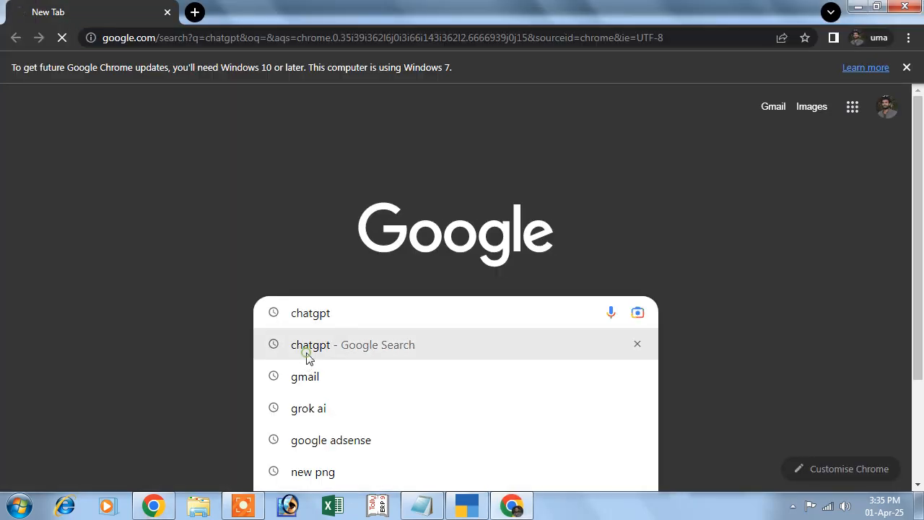
click(100, 268)
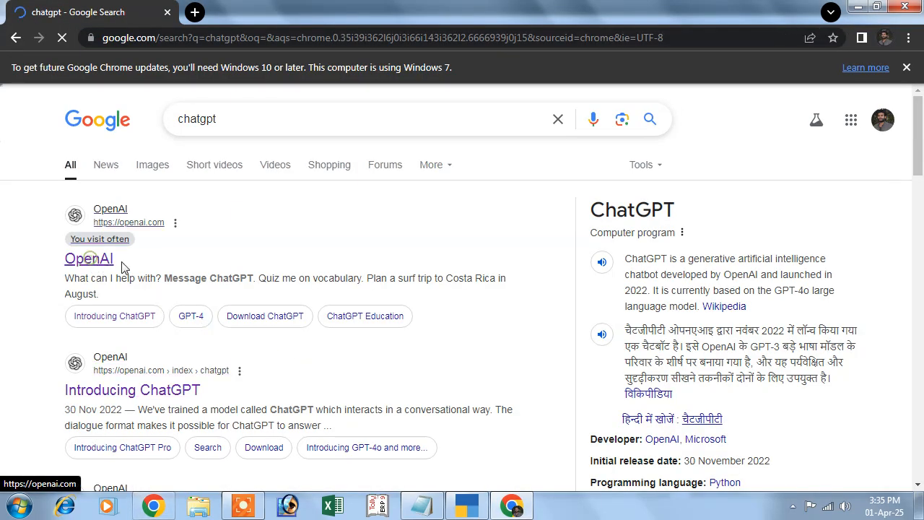
text(c)
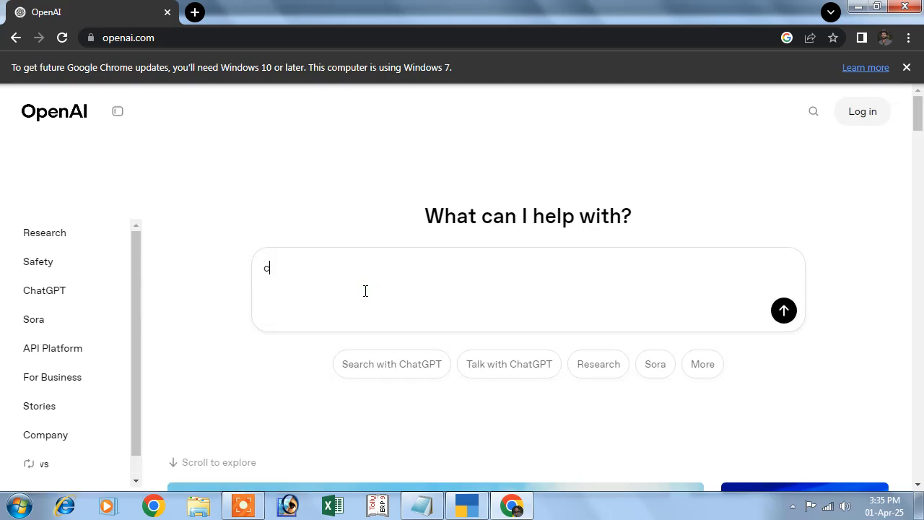
key(Return)
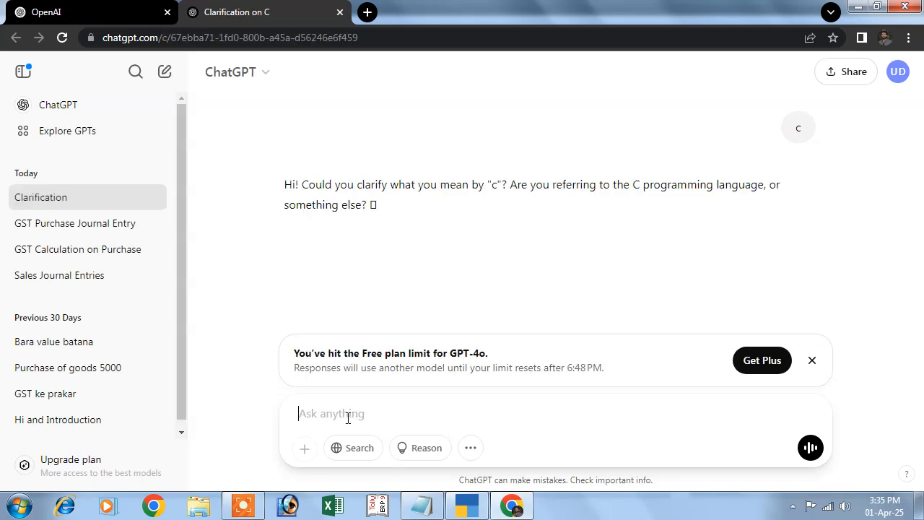
Dismiss the Plus plan notices and send ChatGPT the copied prompt about the 5000 goods purchase with 12% gst
click(812, 360)
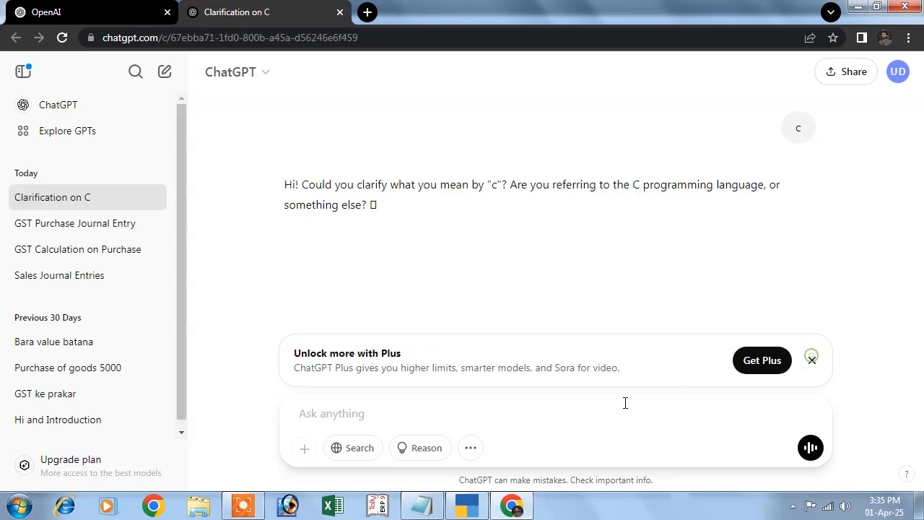
click(812, 361)
click(369, 413)
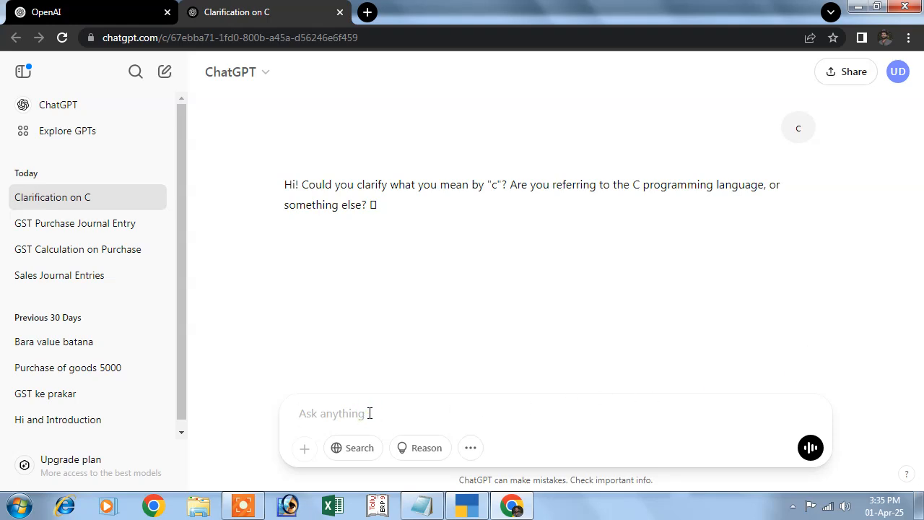
key(ctrl+v)
key(Return)
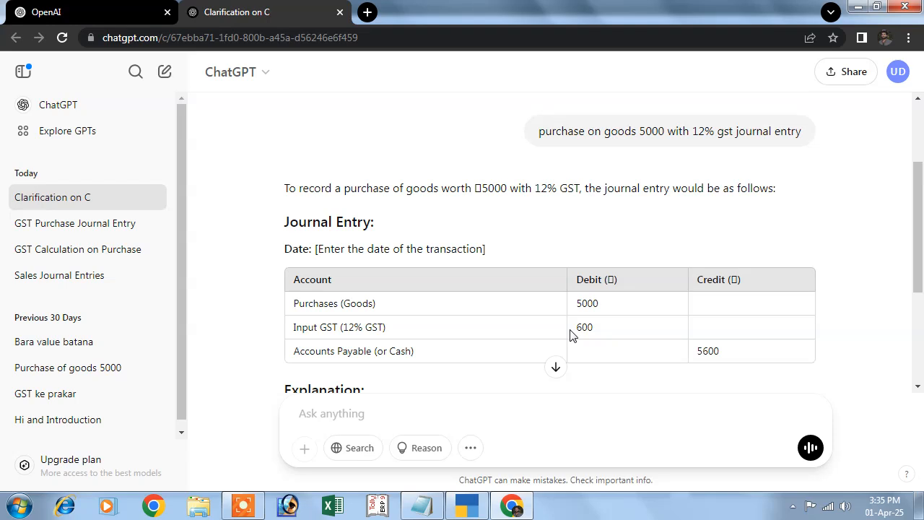
Edit the sent prompt to read "purchase on goods 5000 with 12% cgst or sgst journal entry" and resend it
scroll(523, 339, down, 1)
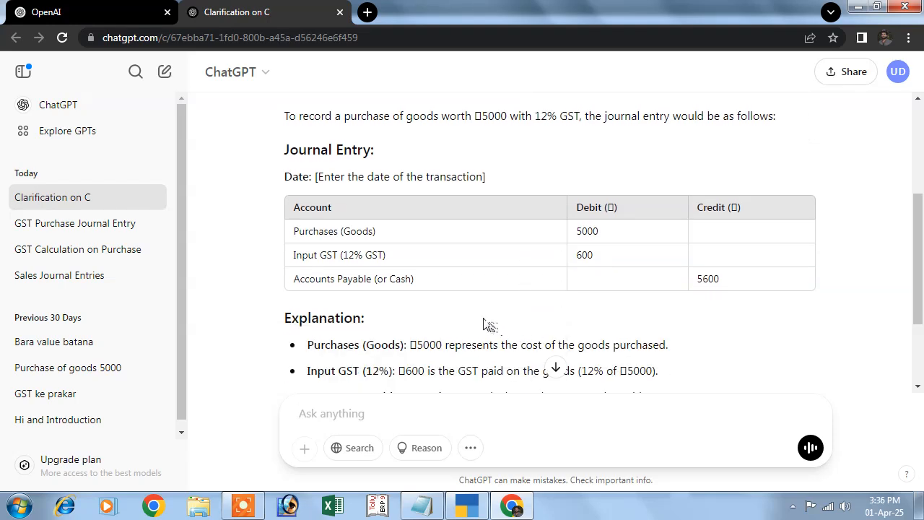
scroll(488, 325, down, 2)
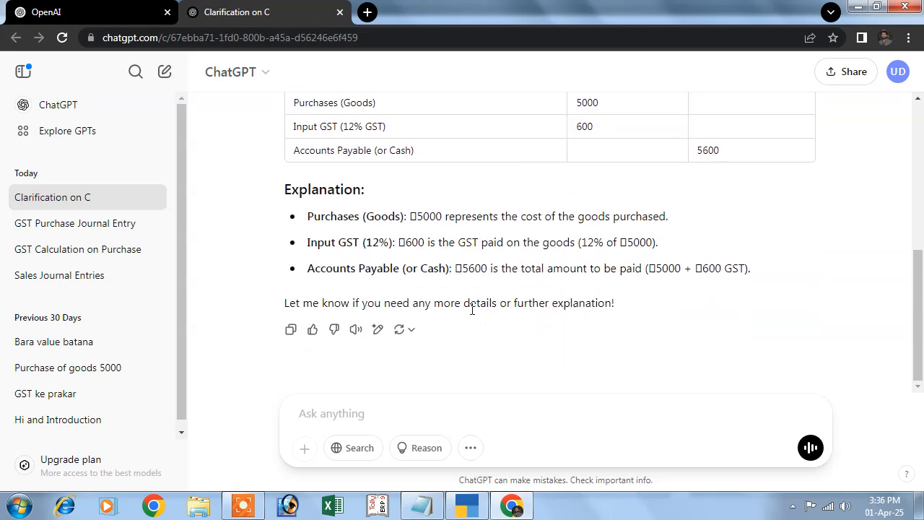
scroll(462, 336, up, 3)
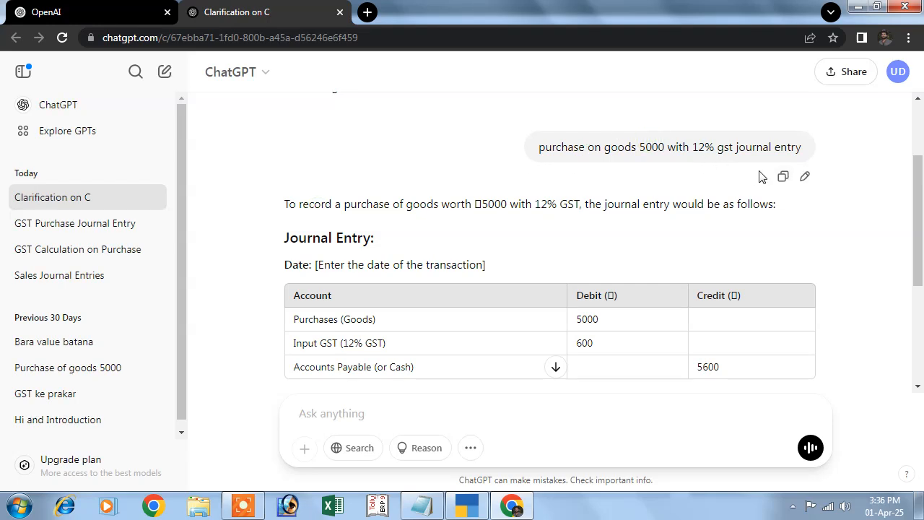
click(805, 179)
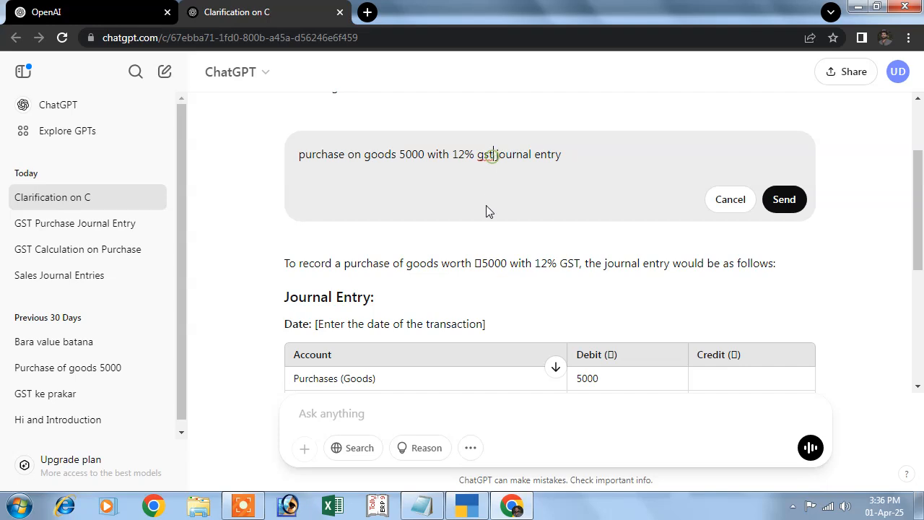
key(BackSpace)
key(BackSpace)
key(BackSpace)
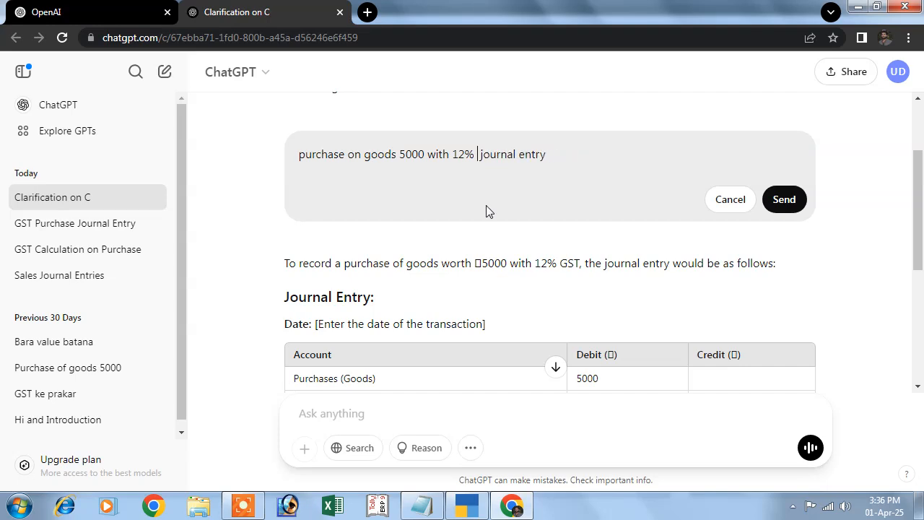
text(cgst )
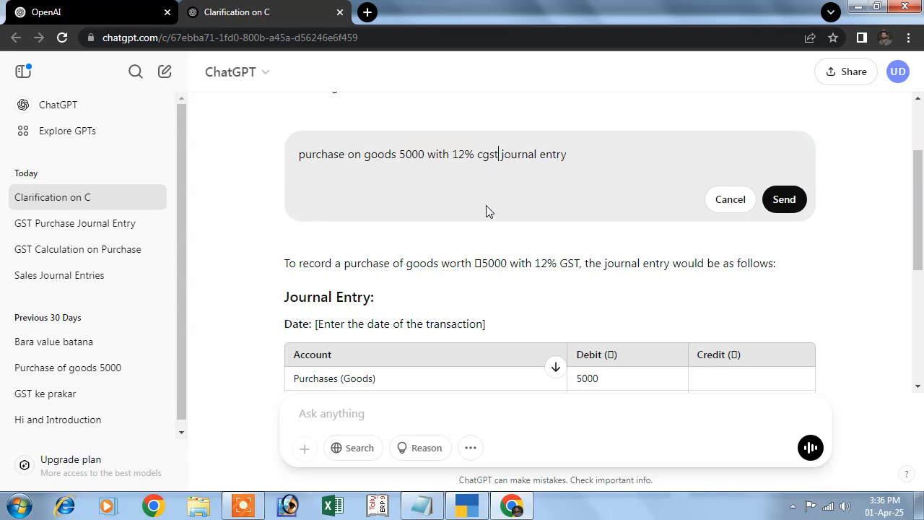
text(or sgst)
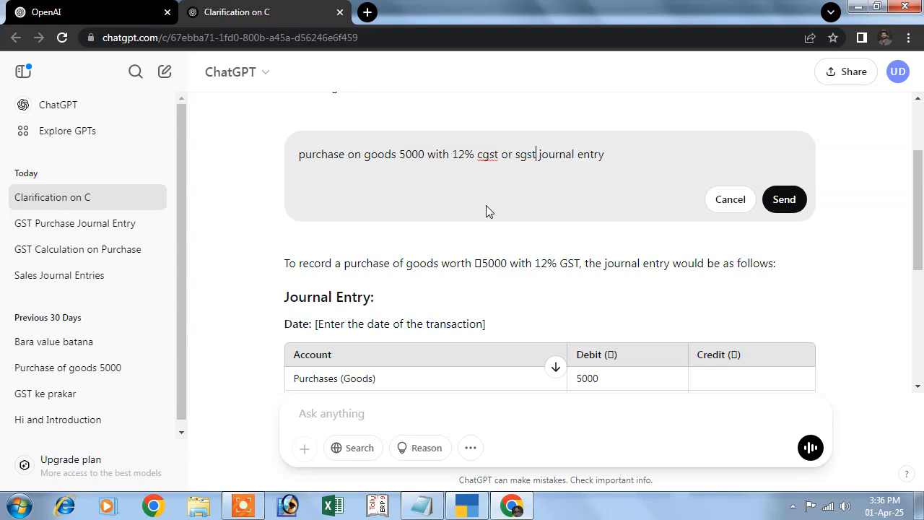
key(shift+Return)
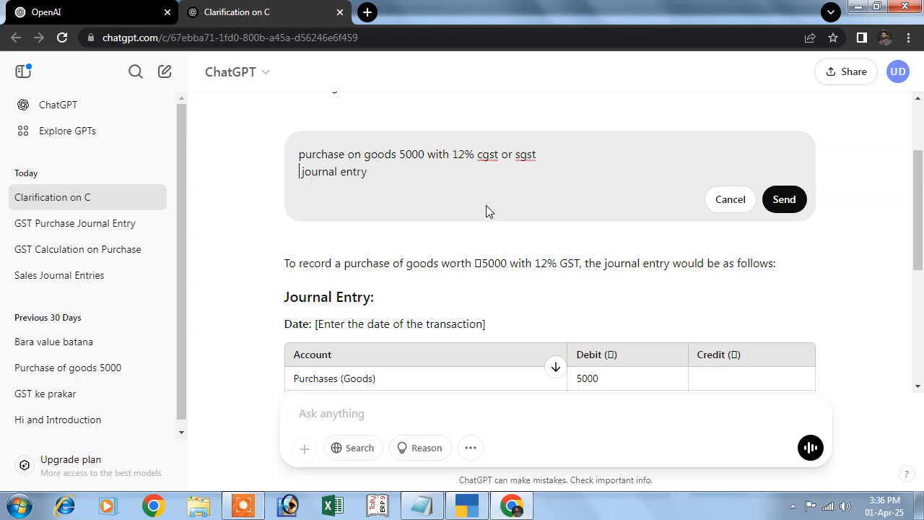
click(784, 199)
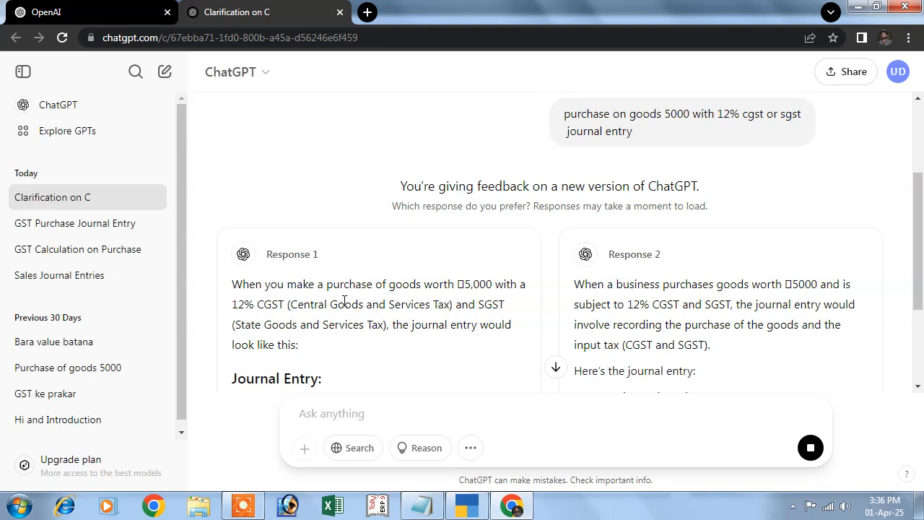
Examine the journal entry tables and explanations in both ChatGPT responses for the CGST and SGST purchase
scroll(526, 336, down, 3)
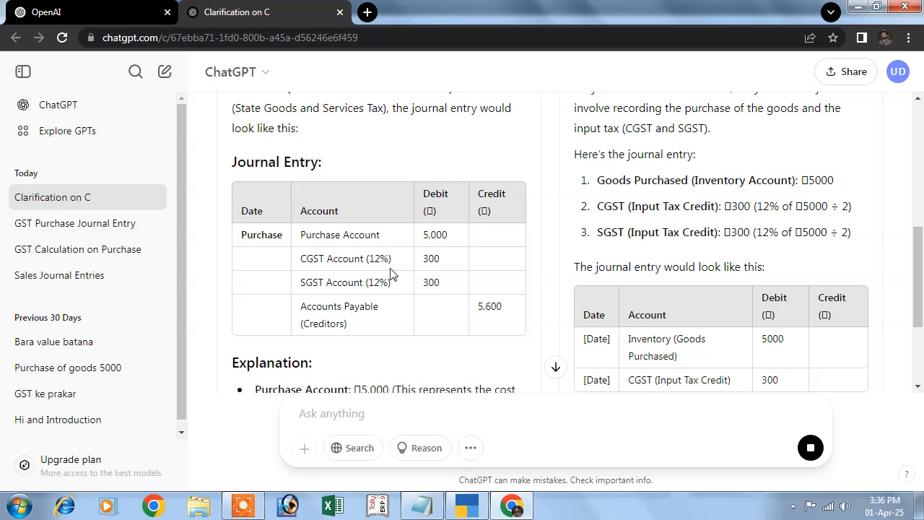
scroll(390, 274, down, 1)
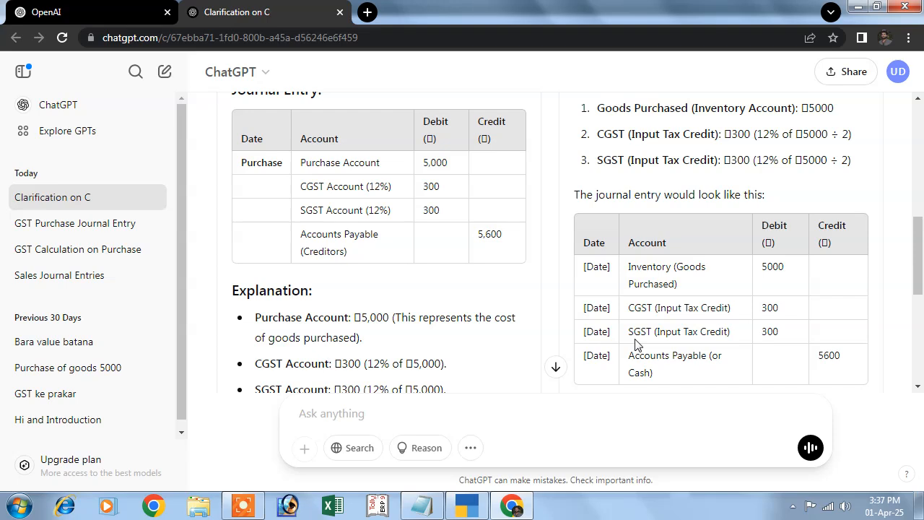
scroll(672, 361, down, 1)
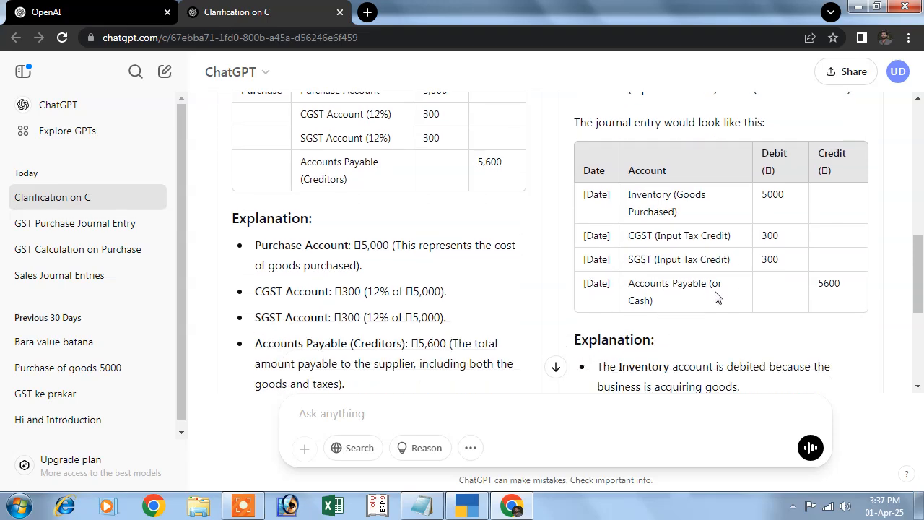
scroll(709, 335, down, 1)
scroll(699, 336, down, 3)
scroll(652, 326, up, 2)
scroll(495, 324, up, 3)
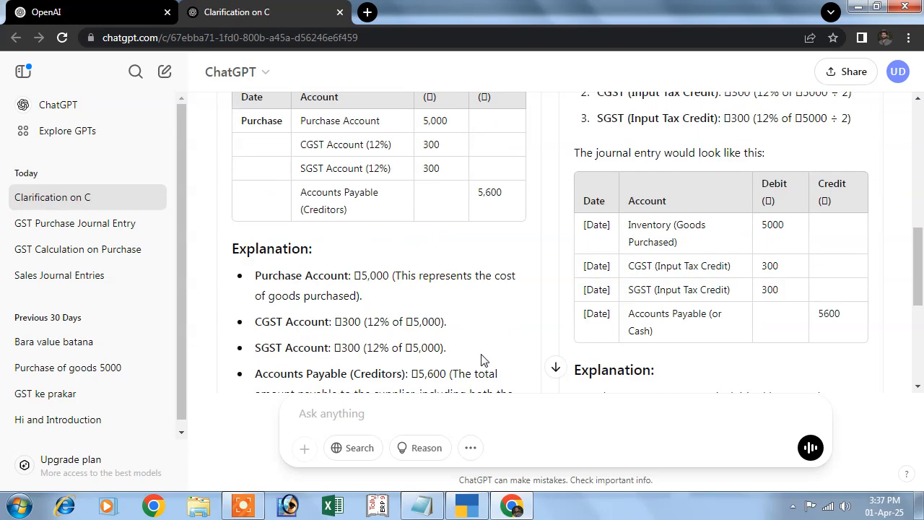
Switch to TallyPrime and open the GST registration details from the company features of Abc
click(467, 505)
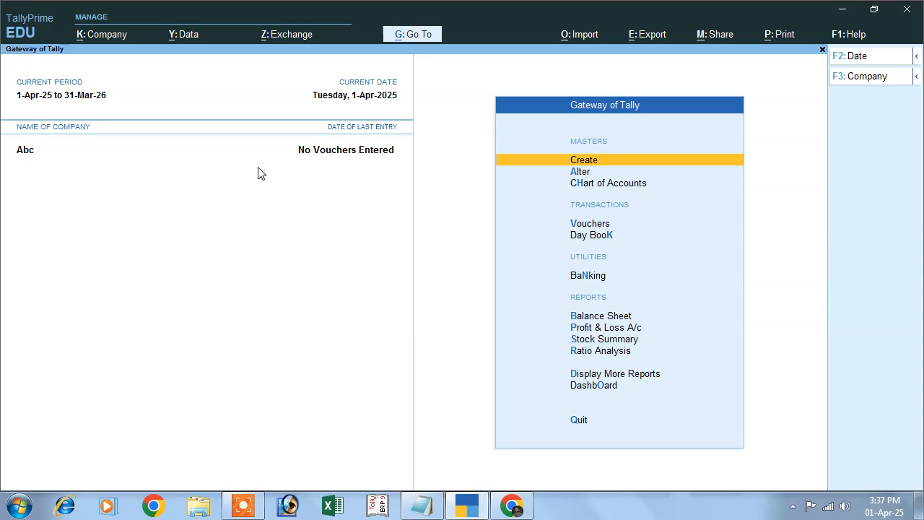
click(114, 34)
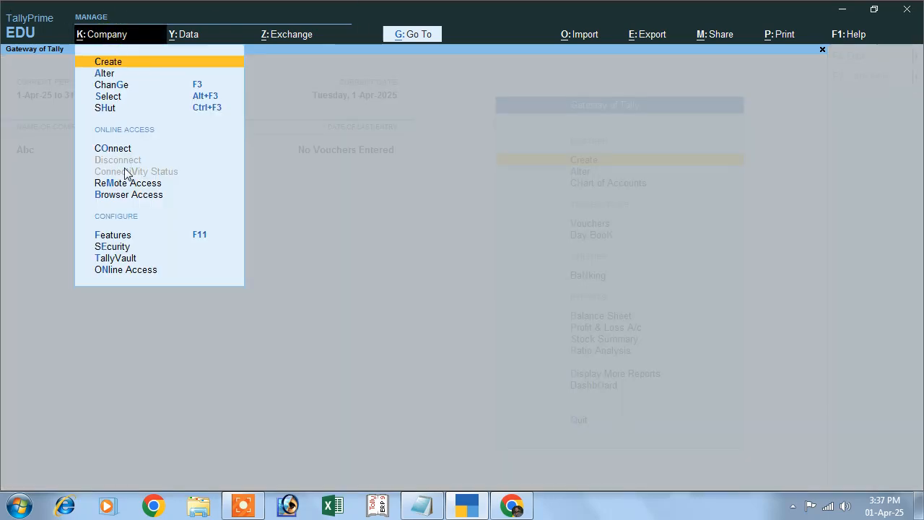
click(196, 237)
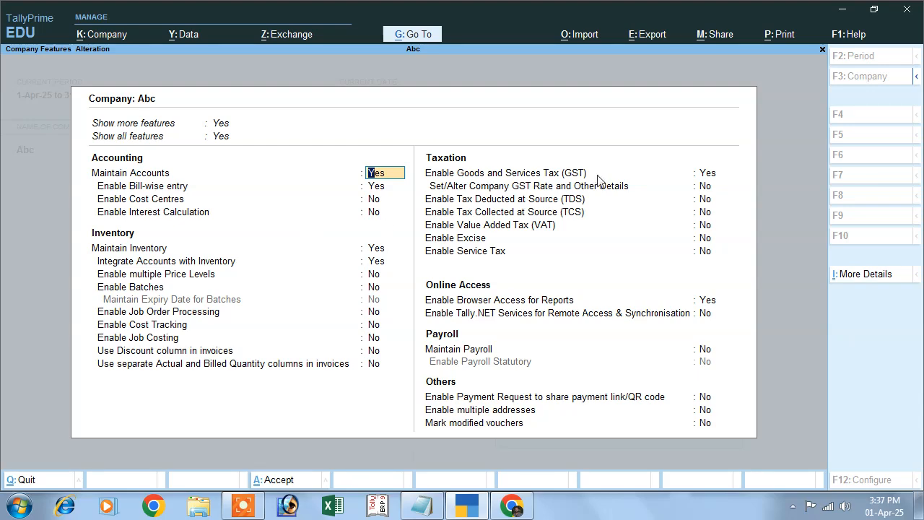
click(701, 175)
key(Return)
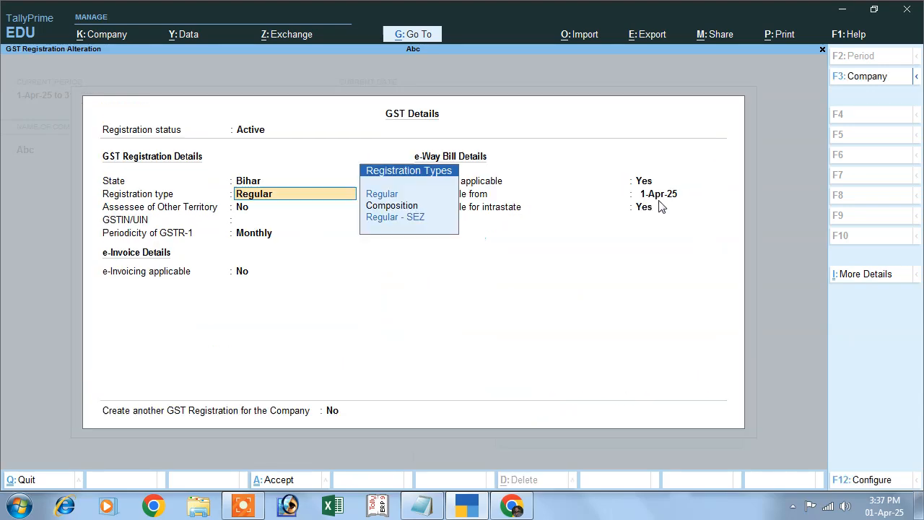
Enter the company's GSTIN/UIN, keep the other GST and e-Way Bill settings, and save the company features
key(Return)
key(Return)
text(DSF54DS54FDS)
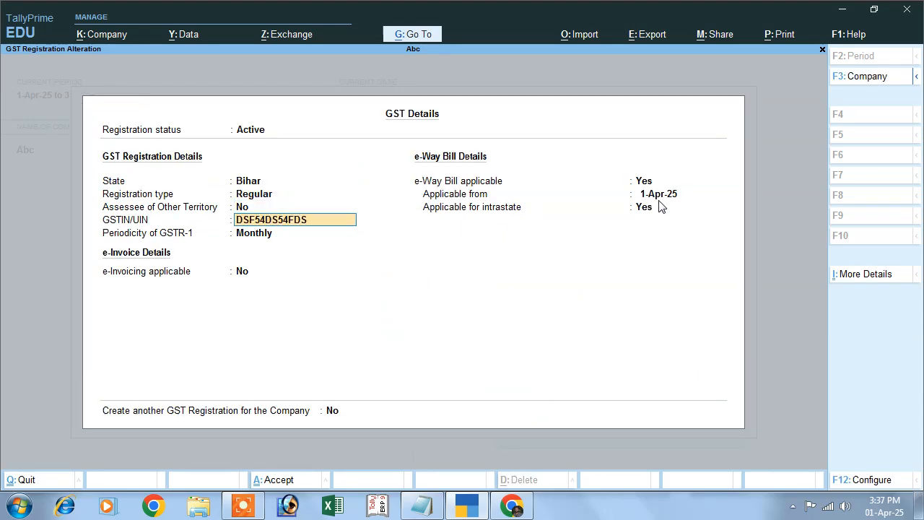
key(Return)
key(Return)
key(Return)
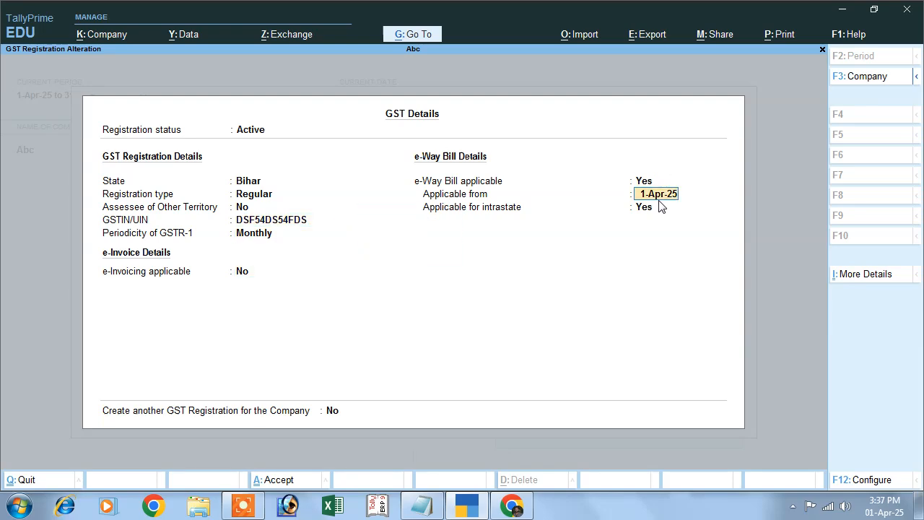
key(Return)
key(Return)
key(Return)
key(Return)
key(Return)
key(Return)
key(Return)
key(Return)
key(Return)
key(Return)
key(Return)
key(Return)
key(Return)
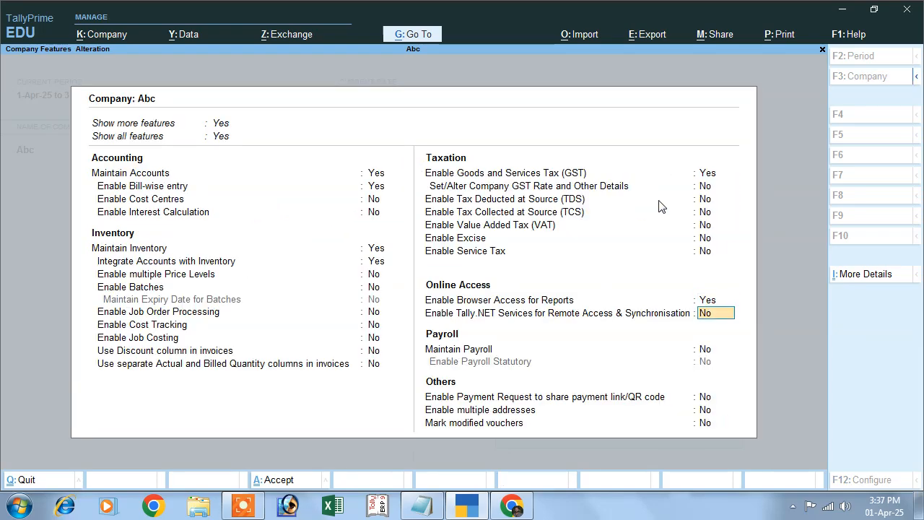
key(Return)
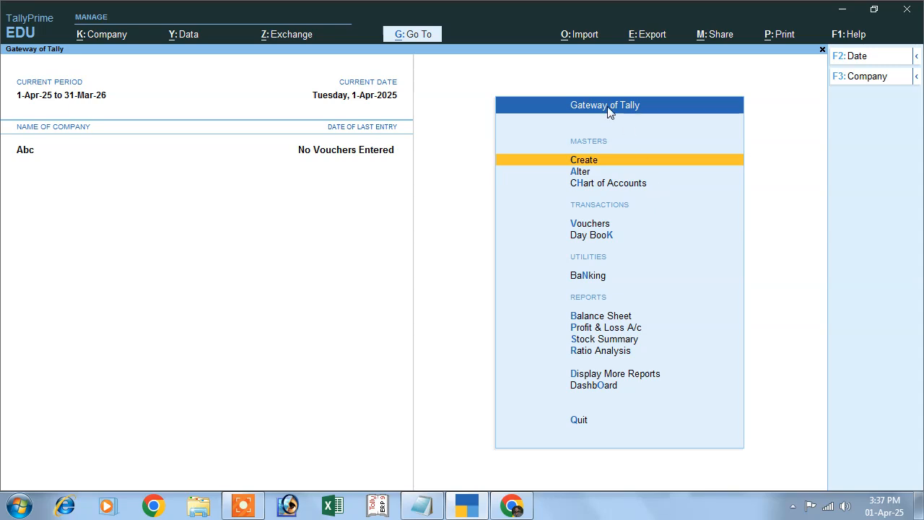
Start a purchase voucher in As Voucher mode with supplier invoice number 01 dated 1-Apr-25
click(573, 226)
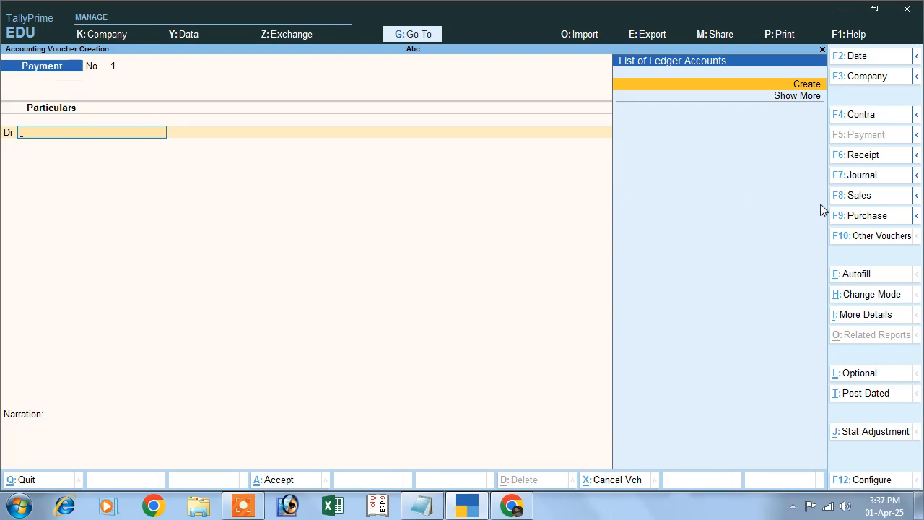
click(859, 217)
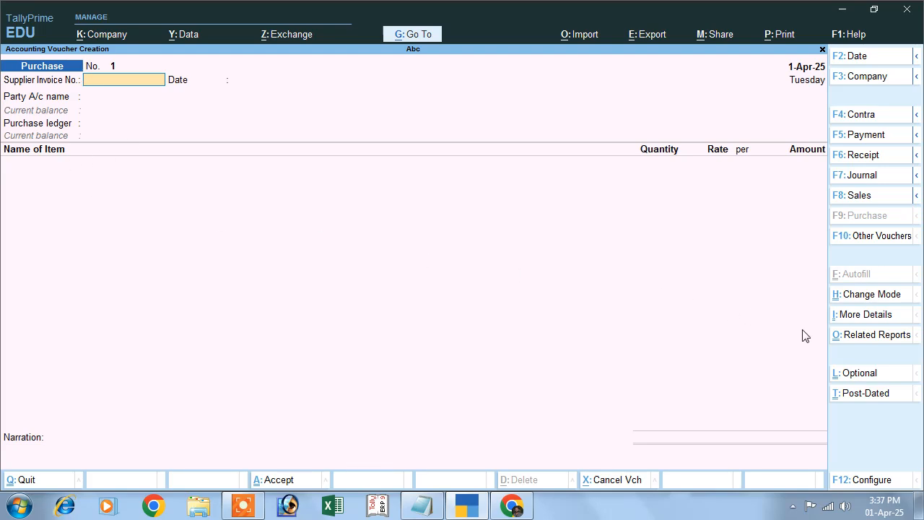
click(859, 298)
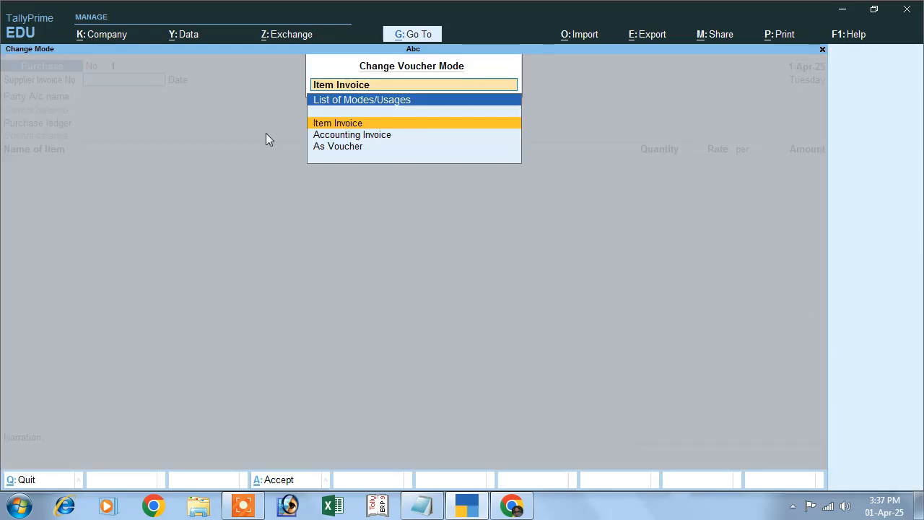
click(334, 147)
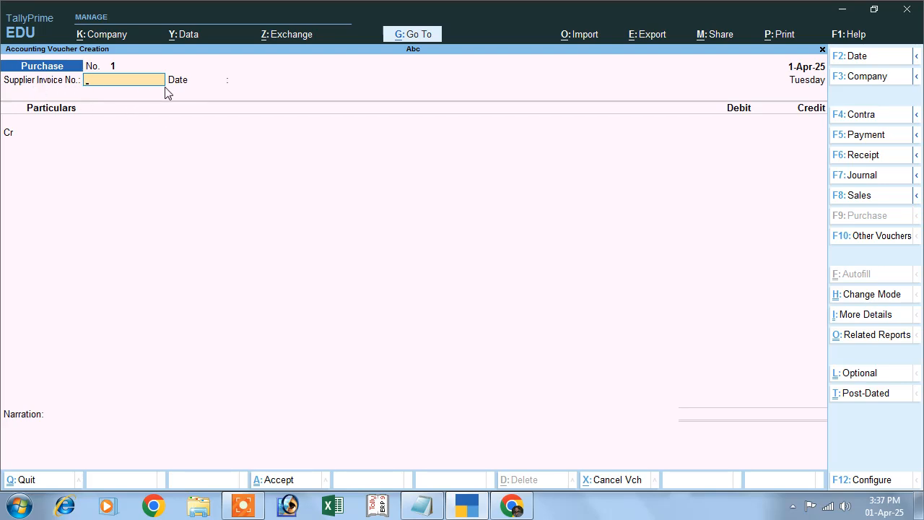
key(Return)
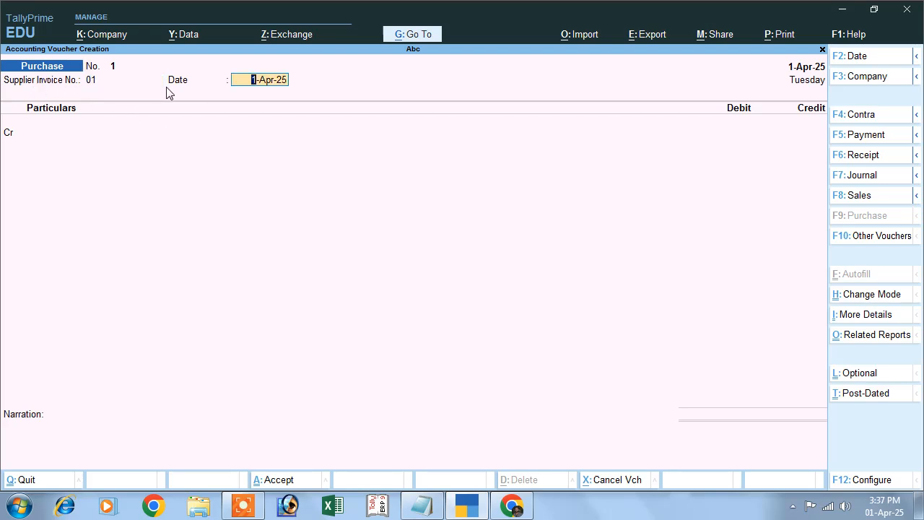
key(Return)
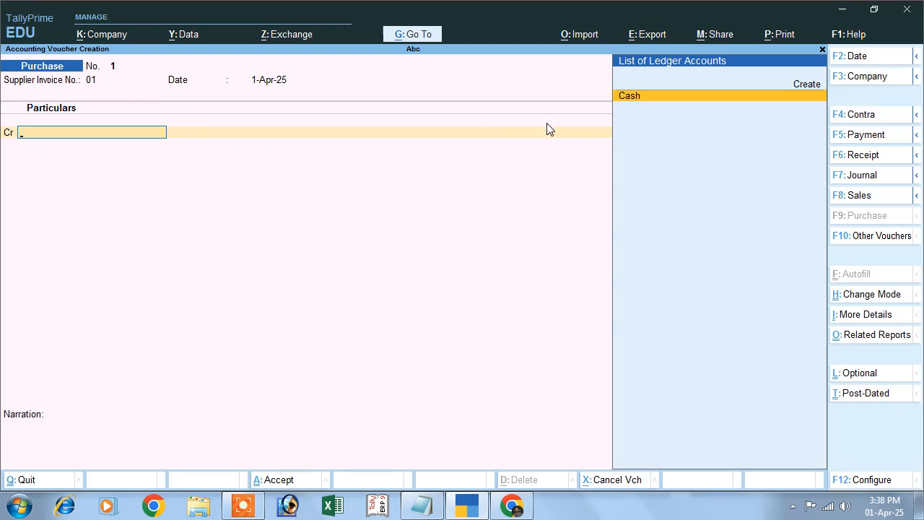
Credit the Cash ledger with 5,600 in the purchase voucher, leaving the supplementary party and receipt details at their defaults
click(647, 102)
key(Return)
key(Return)
key(Return)
key(Return)
key(Return)
key(Return)
key(Return)
key(Return)
key(Return)
key(Return)
key(Return)
key(Return)
key(Return)
key(Return)
key(Return)
key(Return)
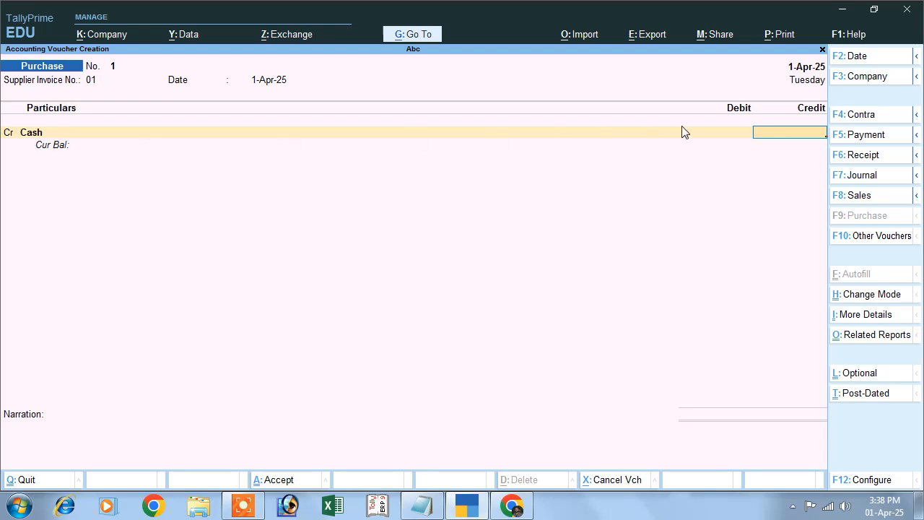
text(600)
key(Return)
key(Return)
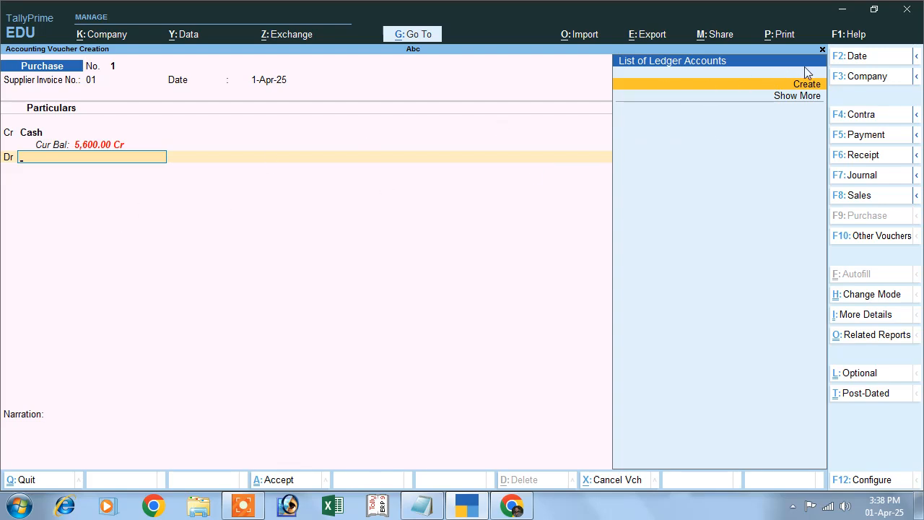
Create a ledger named Purchase under Purchase Accounts for the voucher's debit line
click(805, 85)
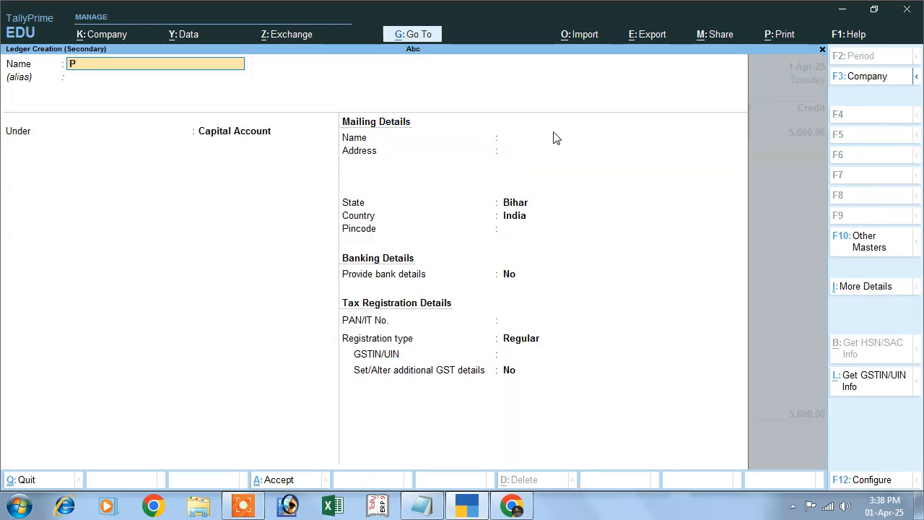
text(Purchase)
key(Return)
key(Return)
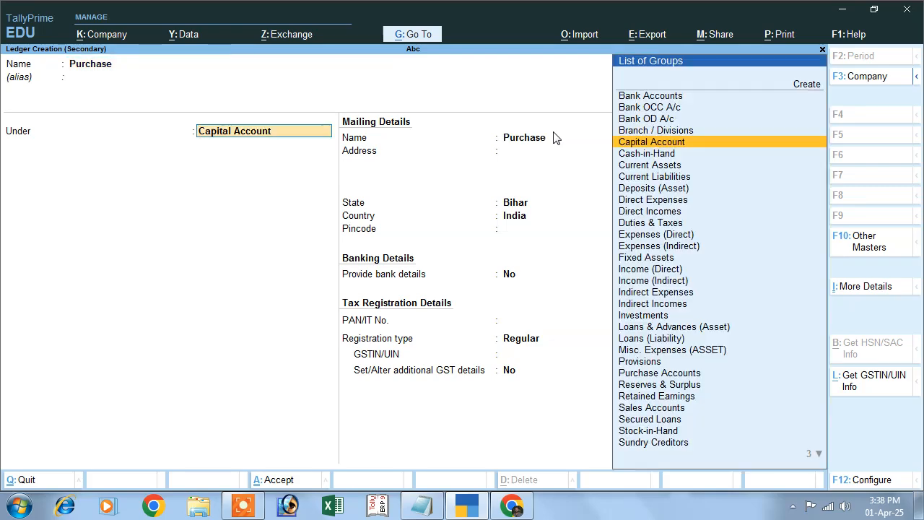
text(P)
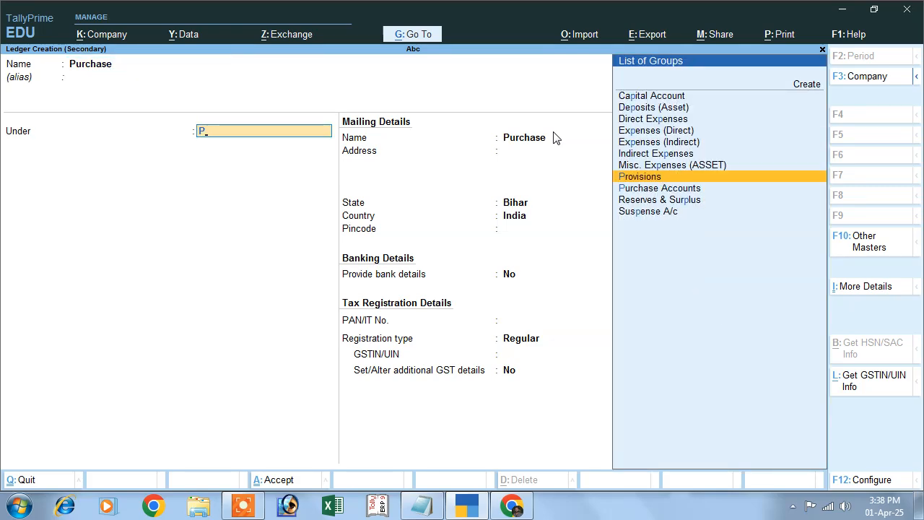
key(Down)
key(Return)
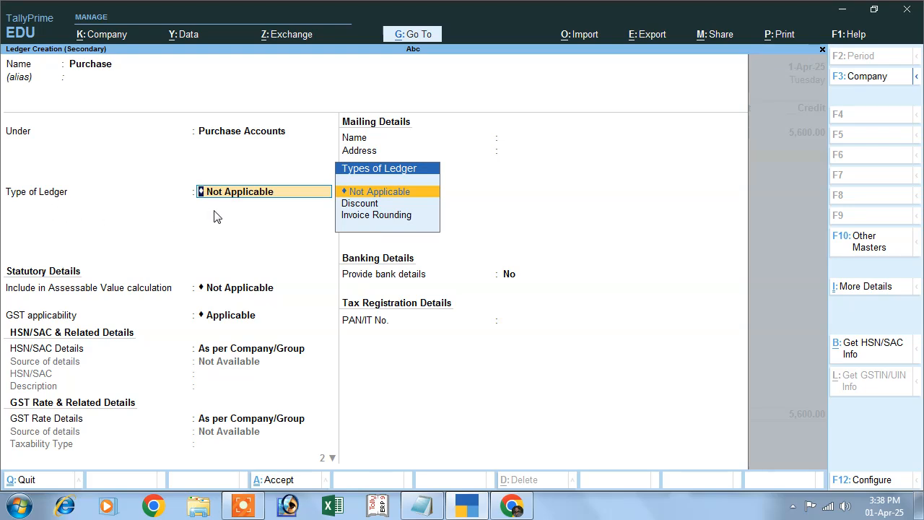
Set the Purchase ledger's type of supply to Goods, keep GST applicable with the other default statutory details, and save it
key(Return)
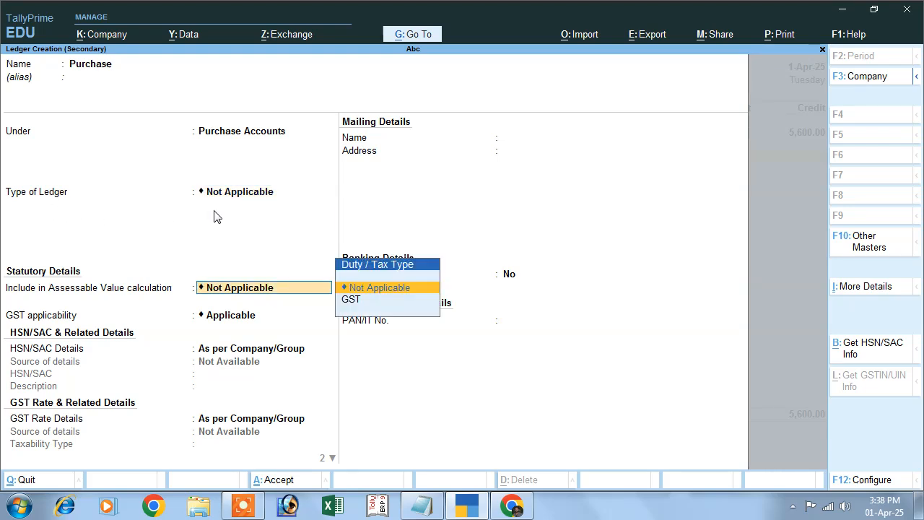
key(Return)
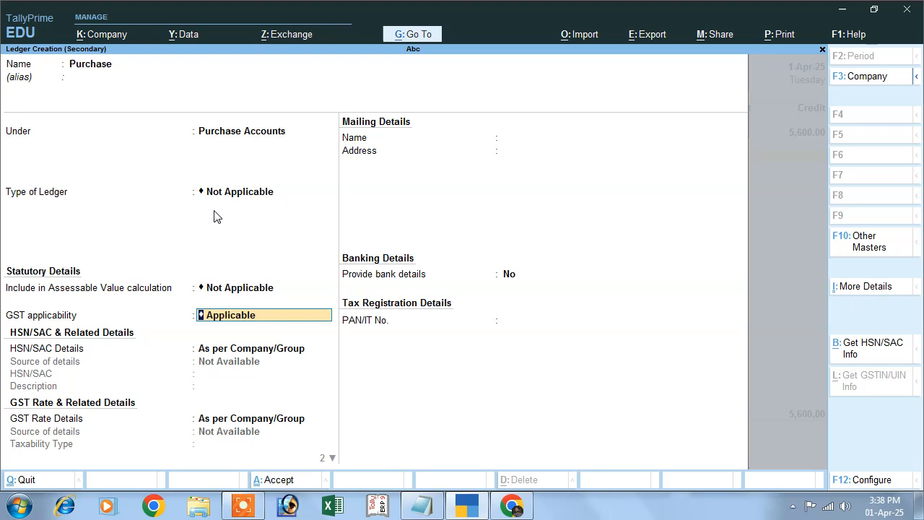
key(Return)
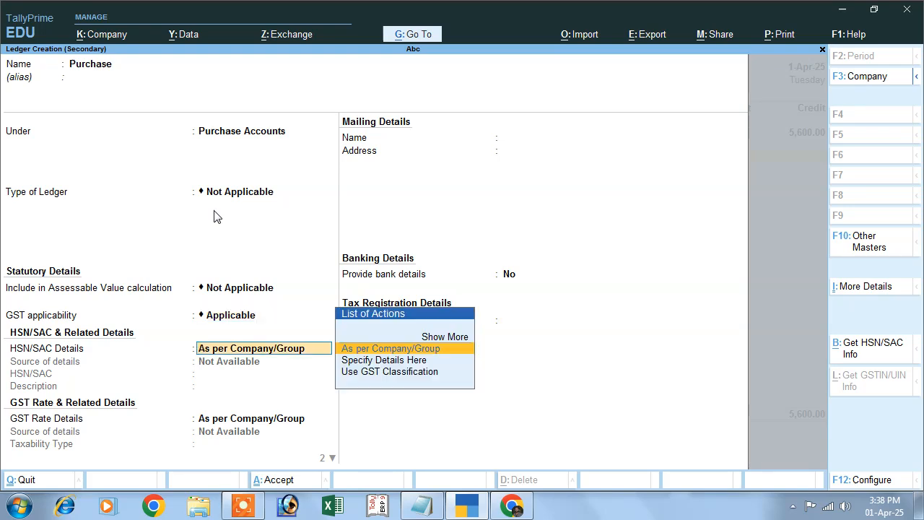
key(Return)
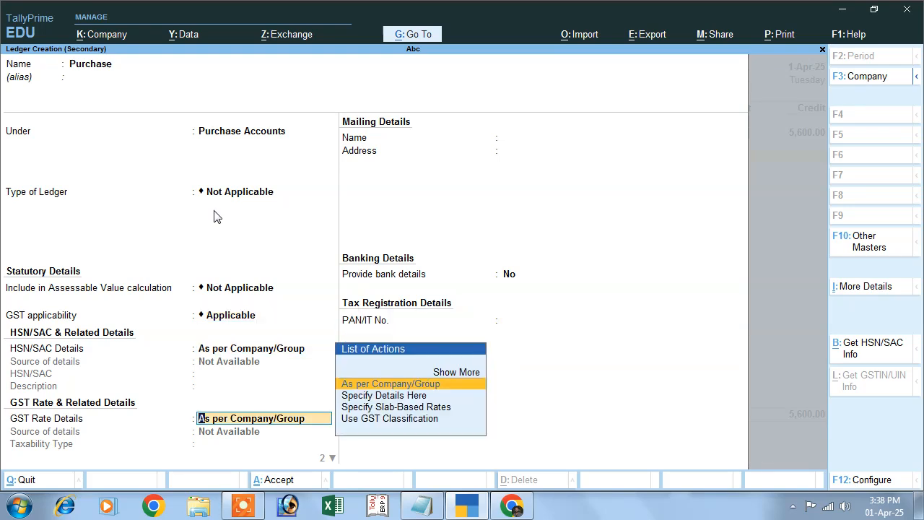
key(Return)
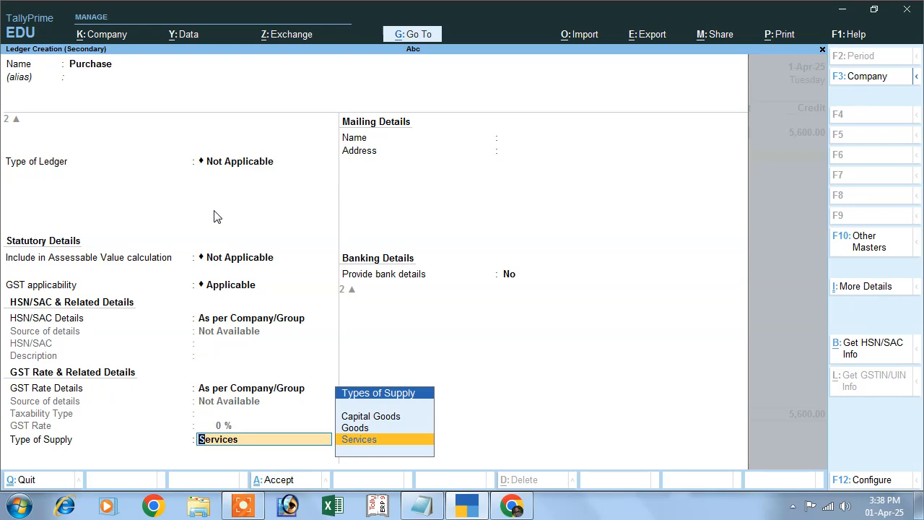
key(Up)
key(Return)
key(Return)
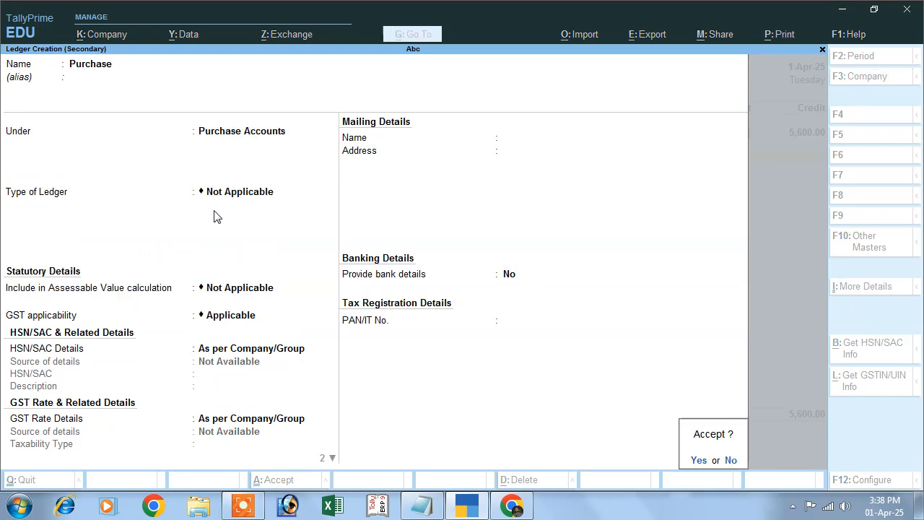
Debit the Purchase ledger with 5,000 in the voucher
key(Return)
key(Return)
text(5000)
Add another debit line and create a ledger for it named Input Cgst under Duties & Taxes
key(Return)
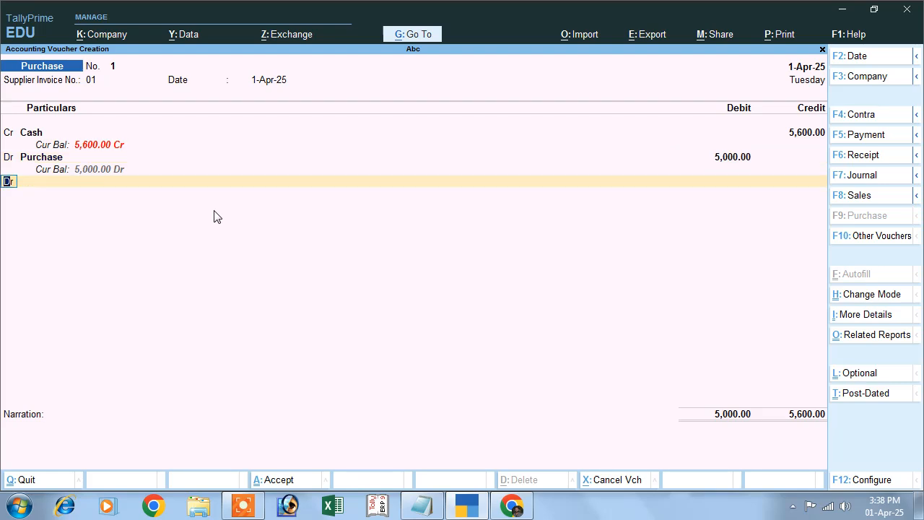
key(Return)
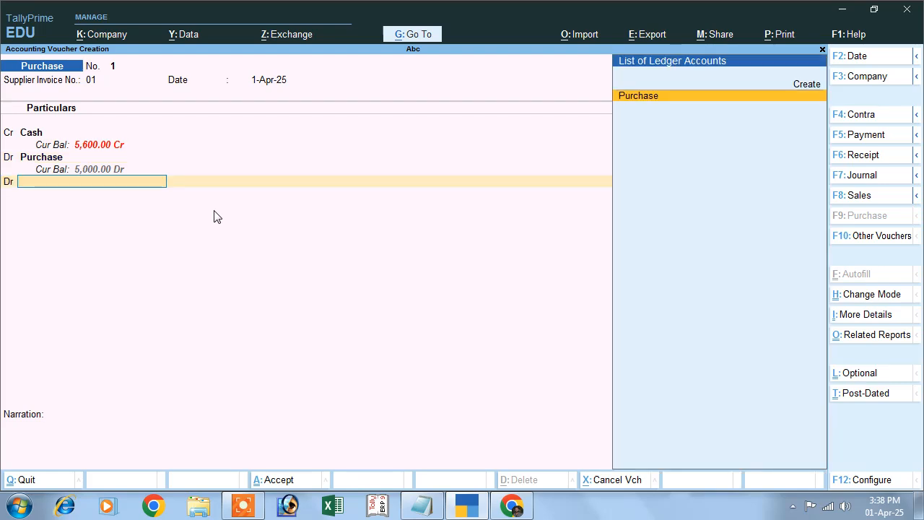
click(800, 88)
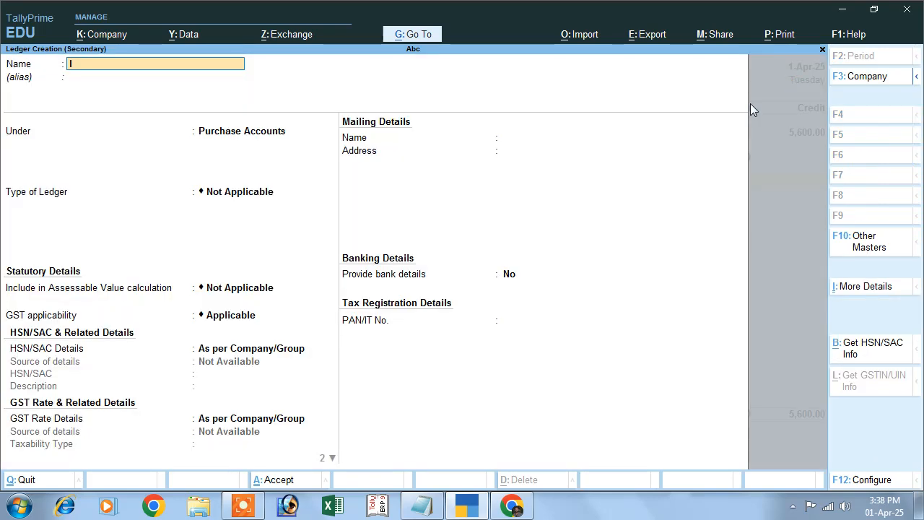
text(Input Cgst)
key(Return)
key(Return)
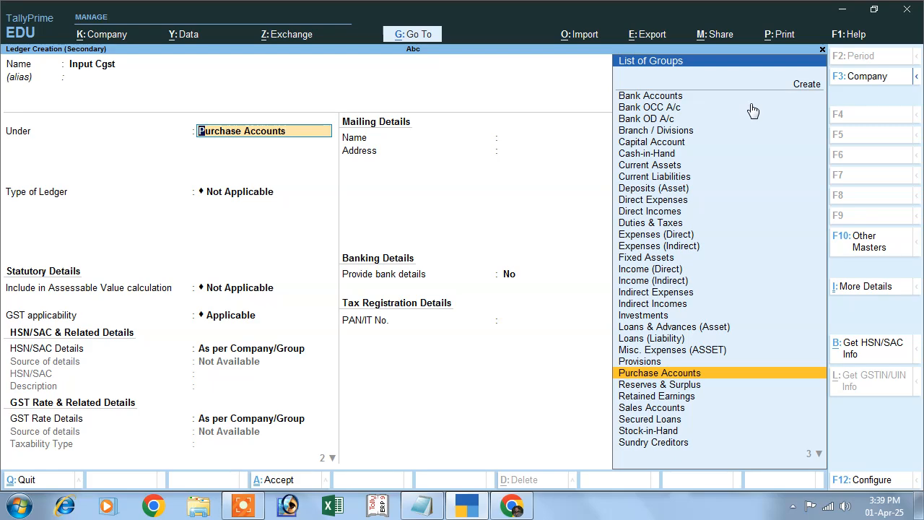
text(D)
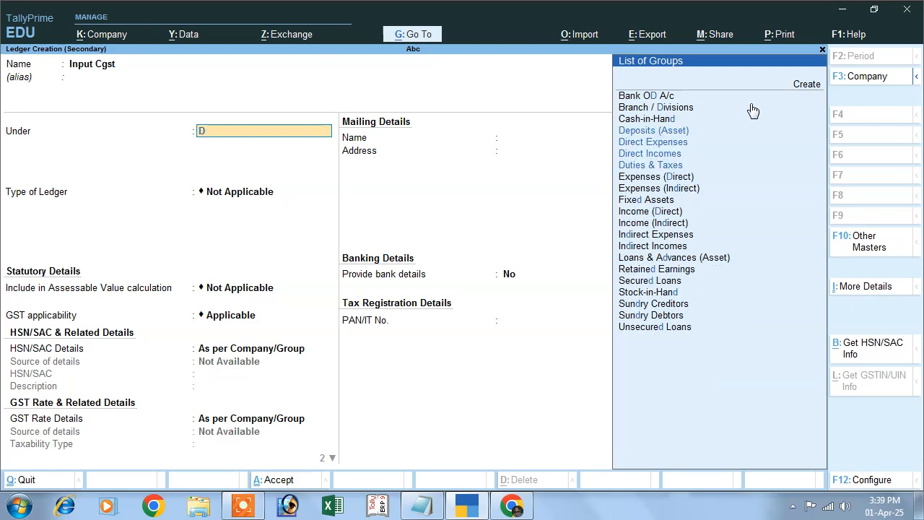
click(655, 166)
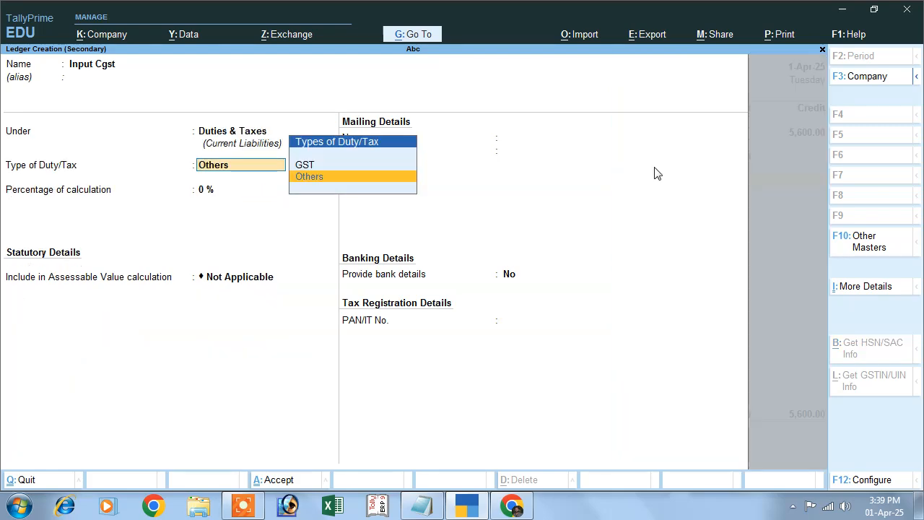
Set the Input Cgst ledger's duty type to GST, tax type to CGST and percentage of calculation to 6%
key(Up)
key(Return)
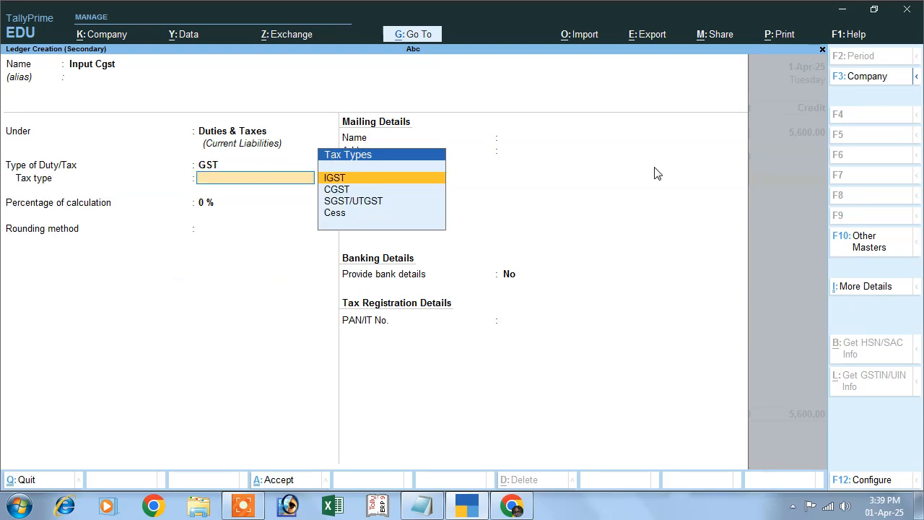
key(Down)
key(Return)
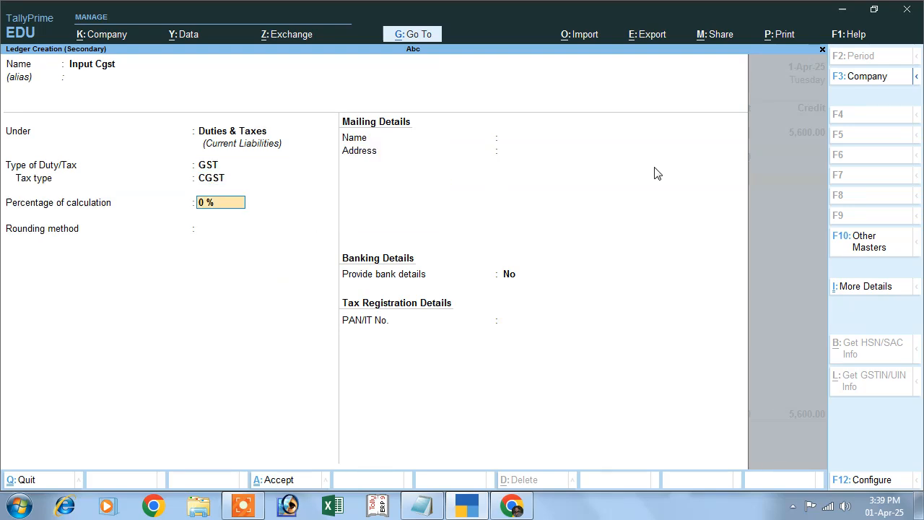
text(6)
key(Return)
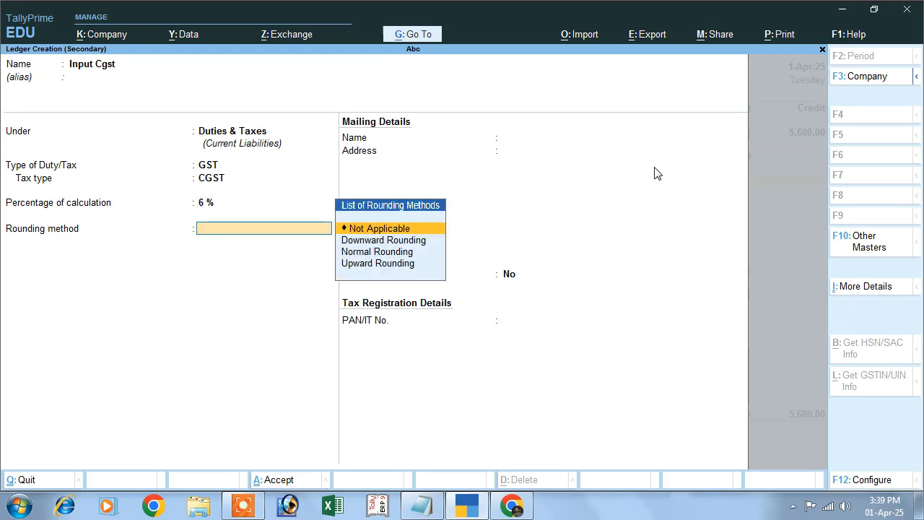
Save the Input Cgst ledger with rounding Not Applicable and debit it with 300 in the voucher
key(Return)
key(Return)
key(Return)
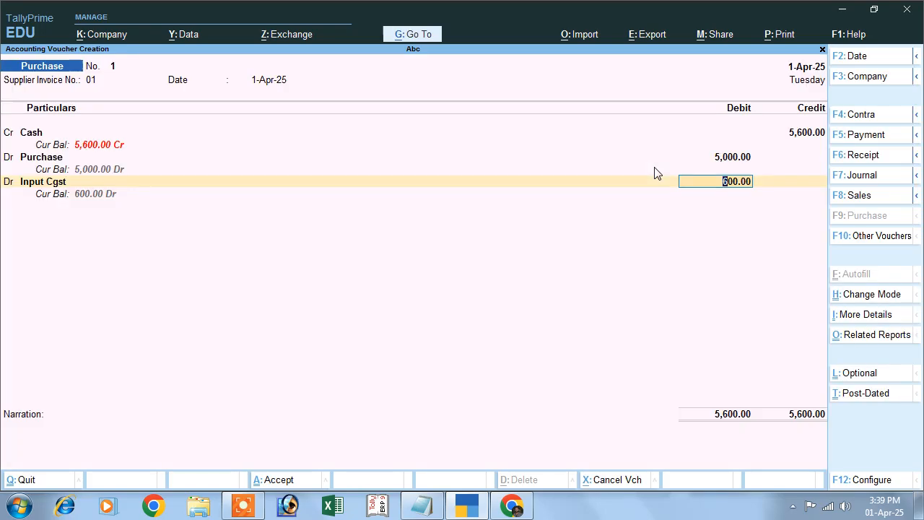
text(300)
Add another debit line and create a ledger for it named Input Sgst under Duties & Taxes
key(Return)
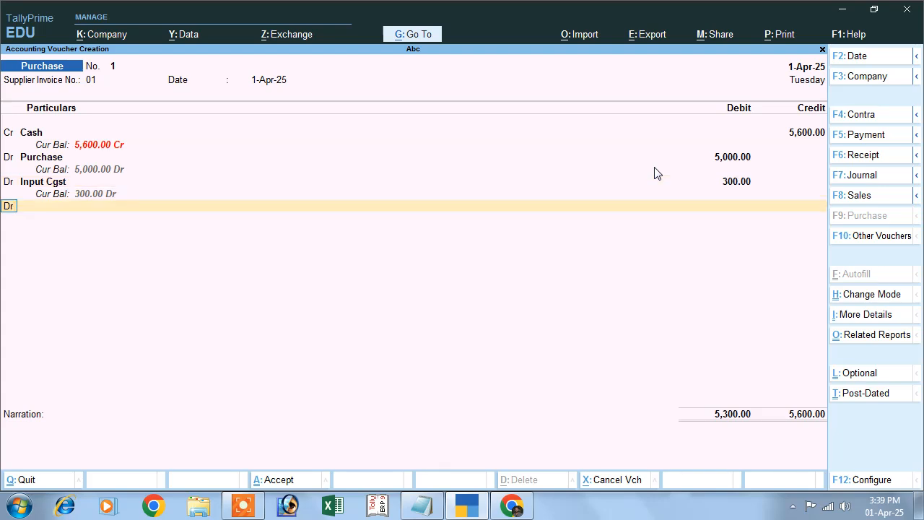
key(Return)
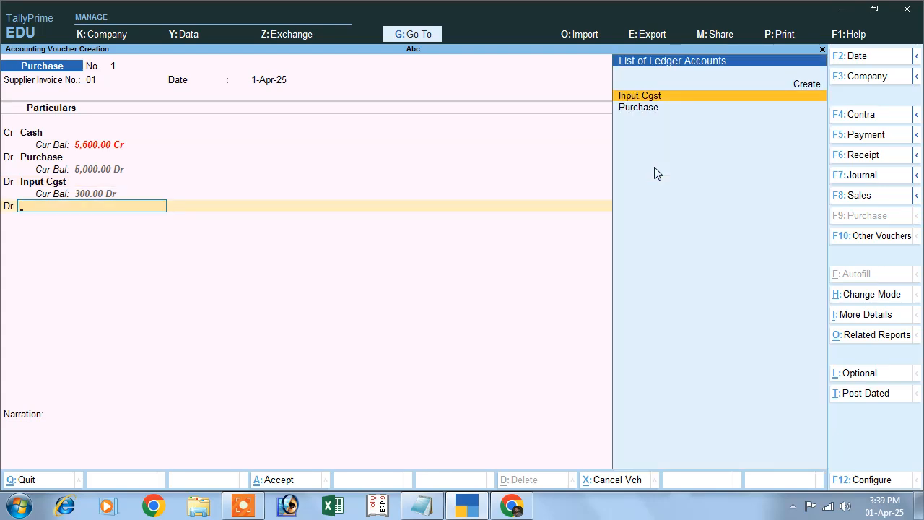
click(810, 85)
text(Input Sgst)
key(Return)
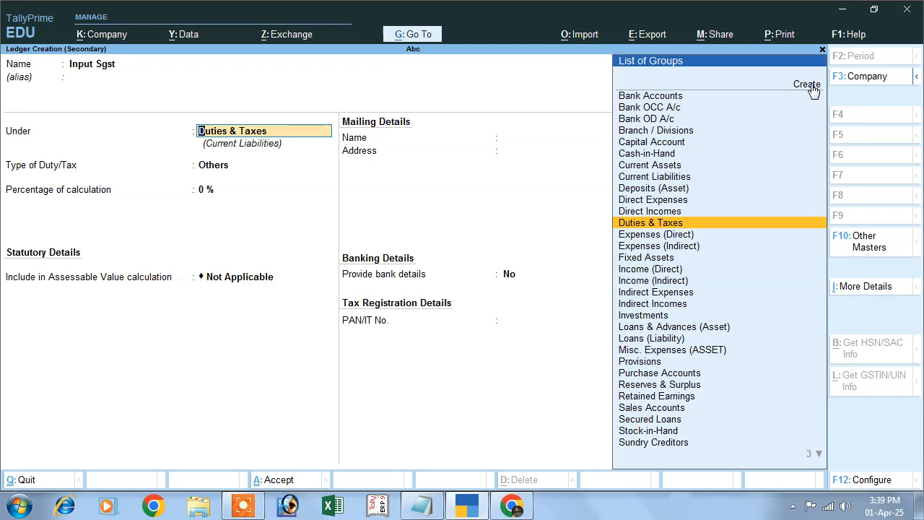
key(Return)
Set the Input Sgst ledger to GST, SGST/UTGST, 6% and rounding Not Applicable, and save it
key(Up)
key(Return)
key(Down)
key(Down)
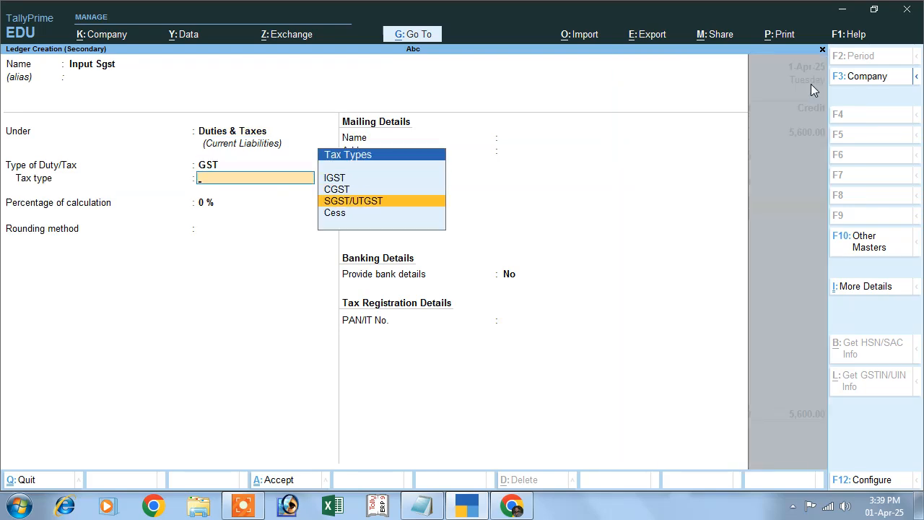
key(Return)
text(6)
key(Return)
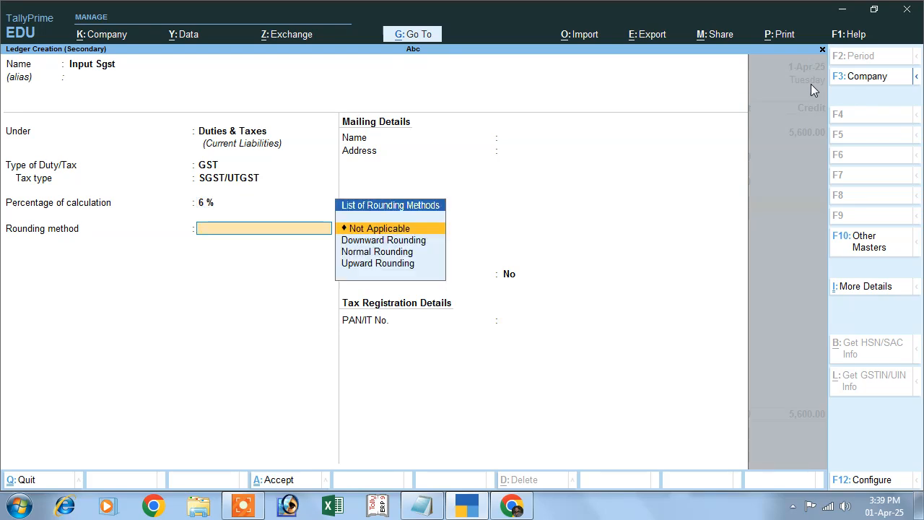
key(Return)
key(Return)
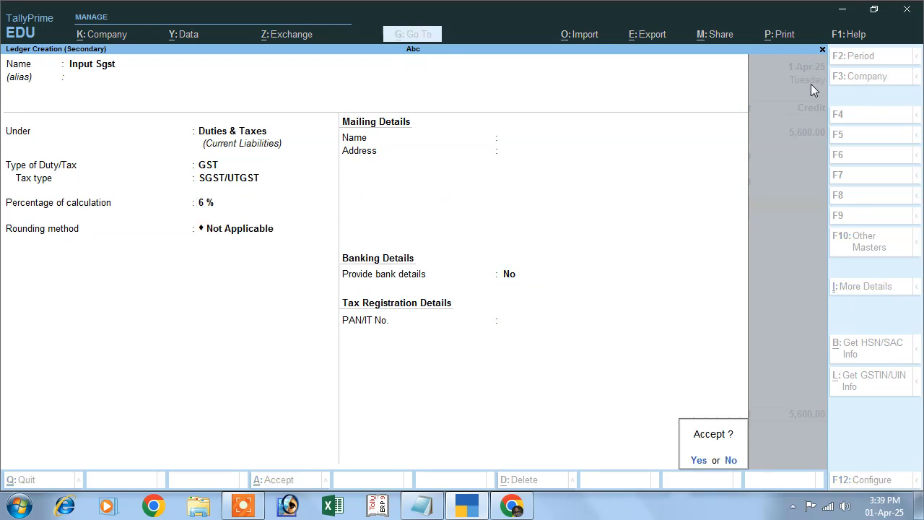
key(Return)
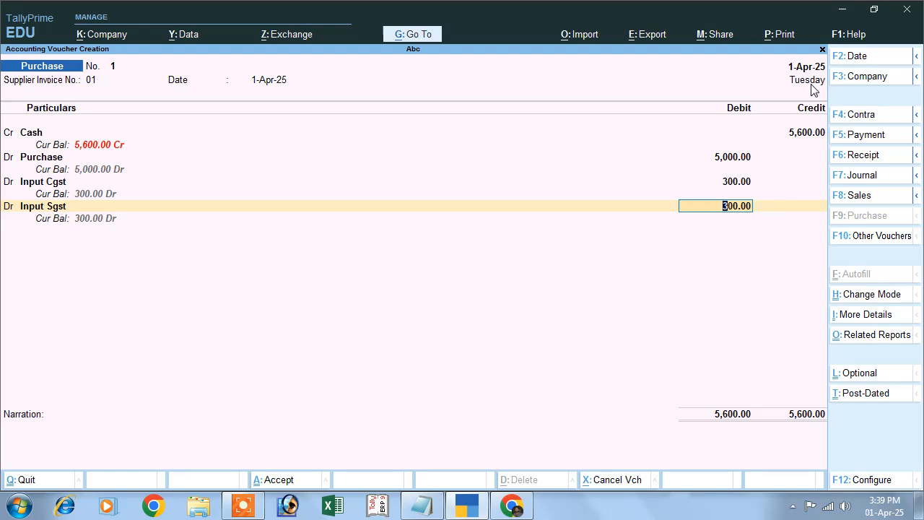
Debit Input Sgst with 300, enter the narration "being" and save the purchase voucher
key(Return)
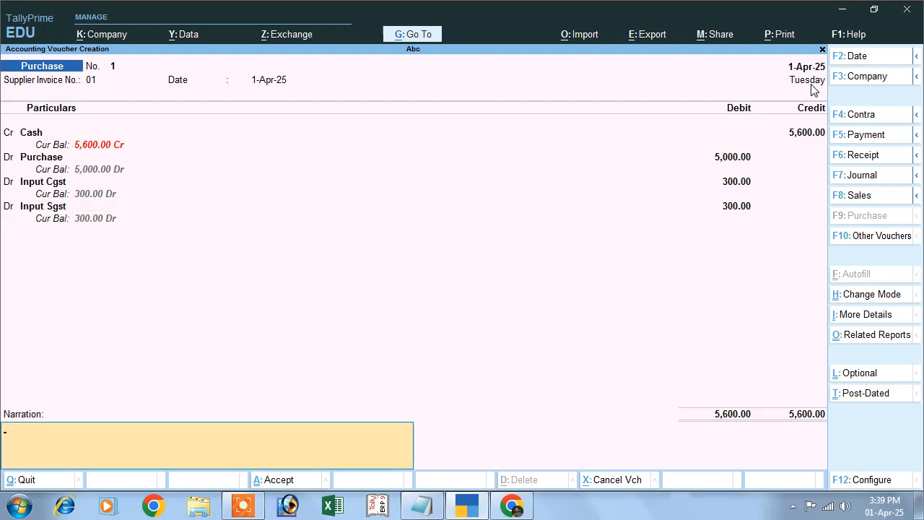
text(being purchase)
key(Return)
key(Return)
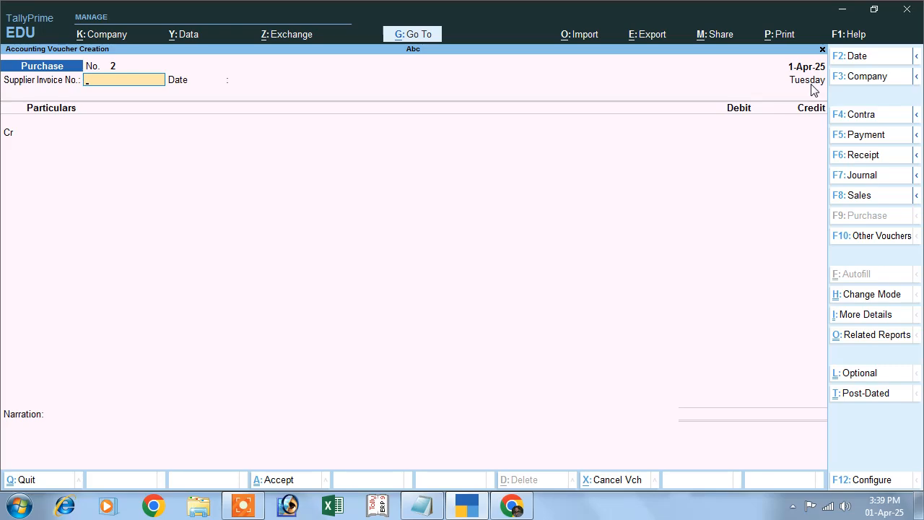
Copy "sales on goods 6000 with 12% gst journal entry" from Notepad, ask ChatGPT for it and review the entry table
click(422, 506)
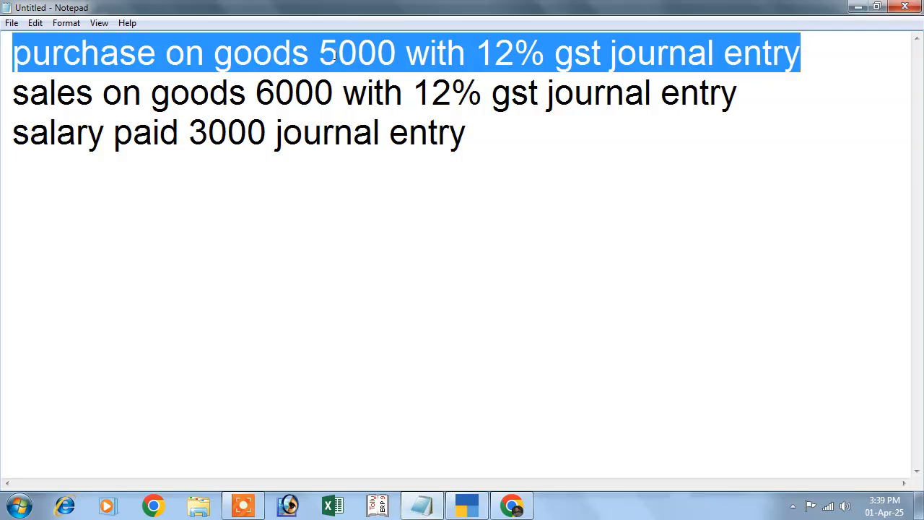
drag(14, 92, 740, 104)
key(ctrl+c)
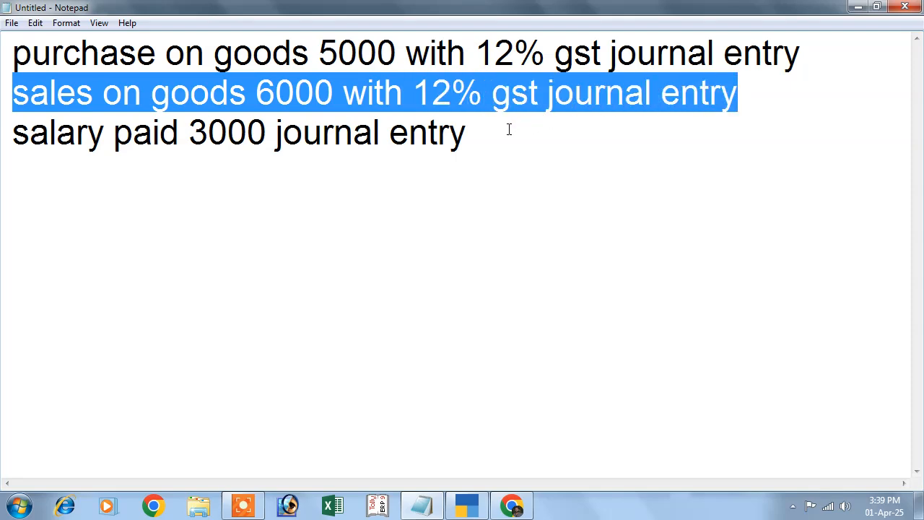
click(511, 505)
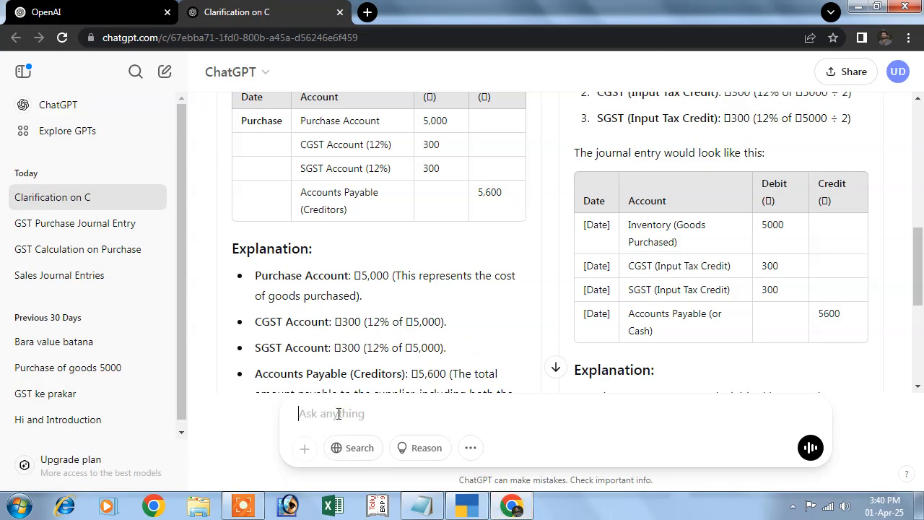
key(ctrl+v)
key(Return)
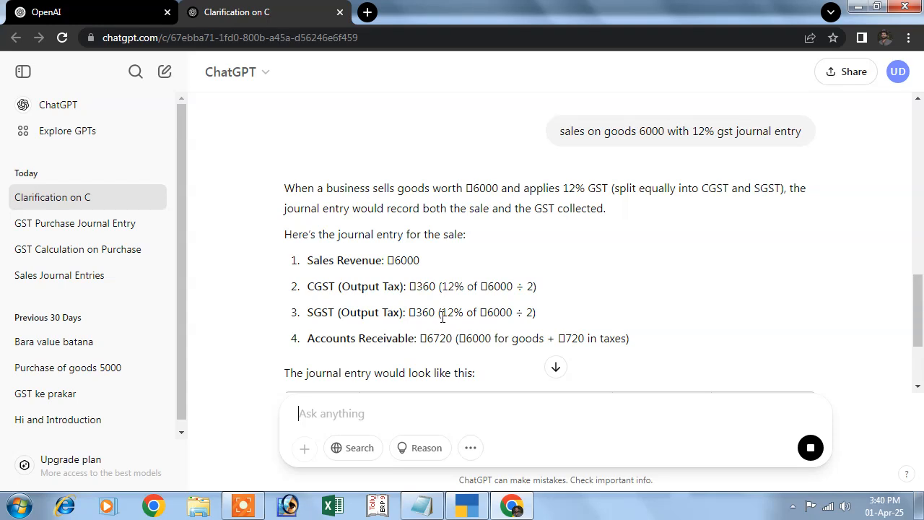
scroll(361, 318, down, 5)
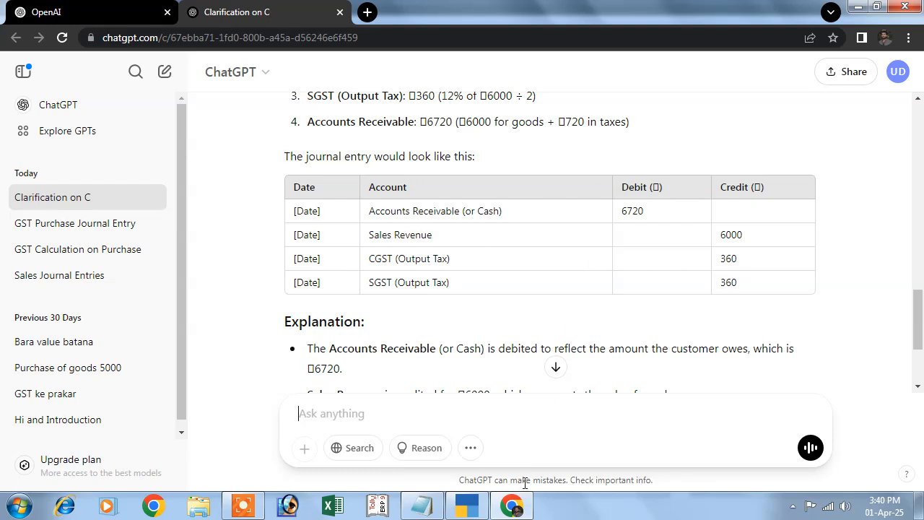
Switch to TallyPrime and open a Sales voucher in As Voucher mode
click(467, 505)
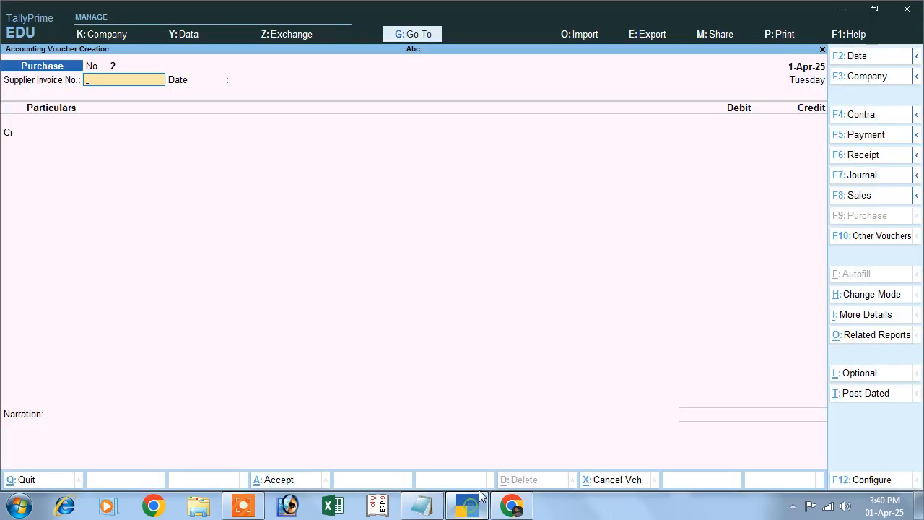
click(858, 195)
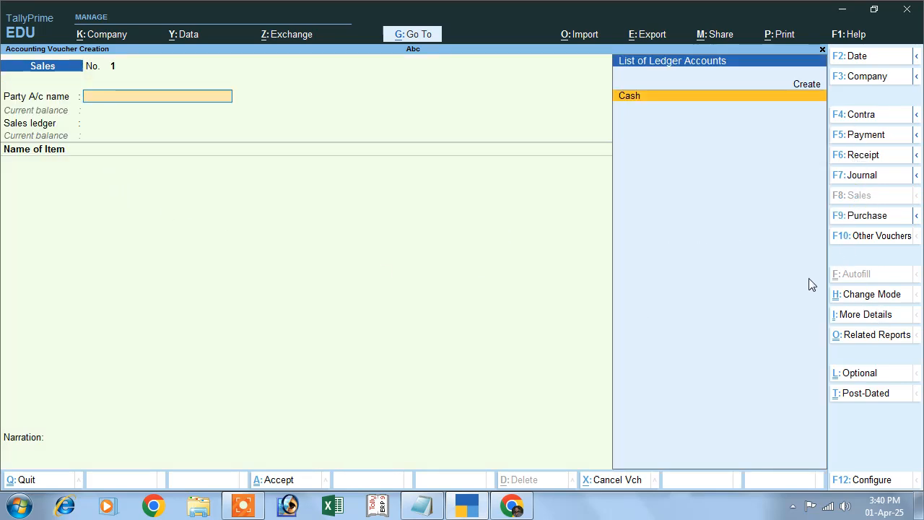
click(850, 298)
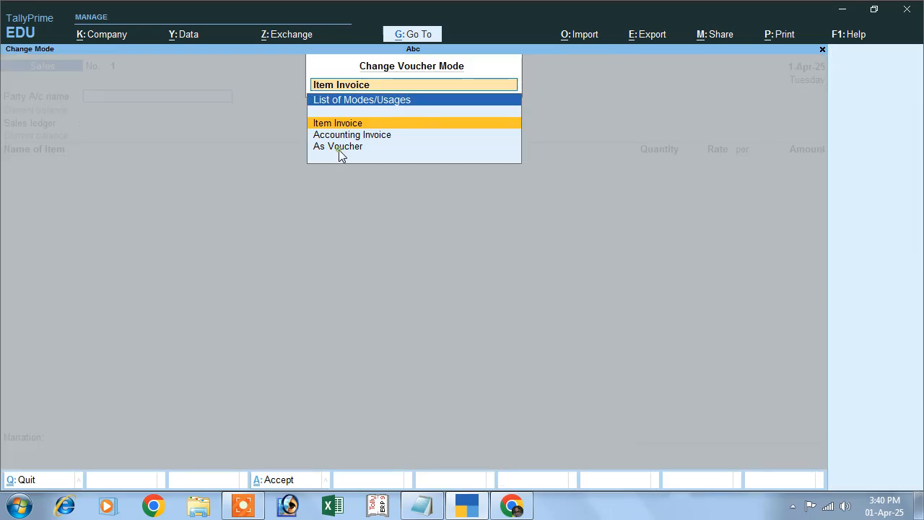
key(Return)
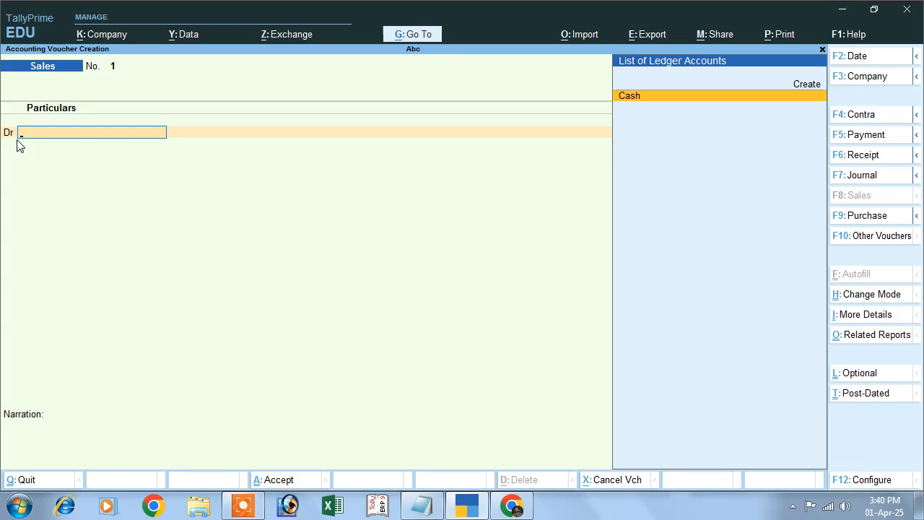
Choose Cash as the debit ledger of the sales voucher and leave all dispatch details blank
key(Return)
key(Return)
key(Return)
key(Return)
key(Return)
key(Return)
key(Return)
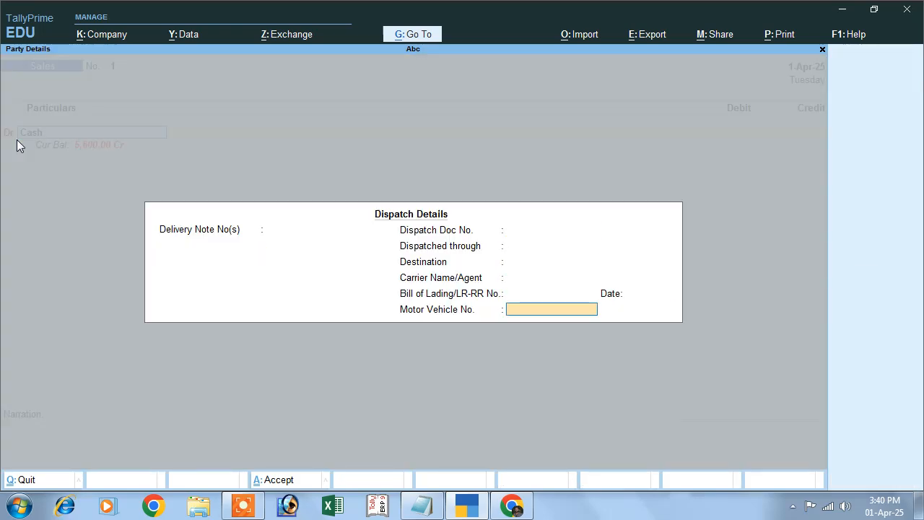
key(Return)
key(Return)
Accept the Cash party details with place of supply Bihar and debit Cash with 6,720
key(Return)
key(Return)
key(Return)
key(Return)
key(Return)
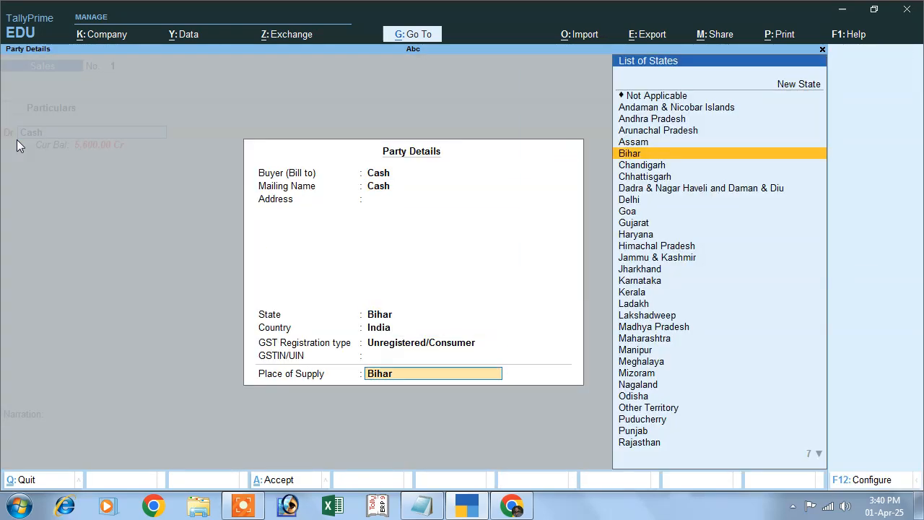
key(Return)
text(6720)
key(Return)
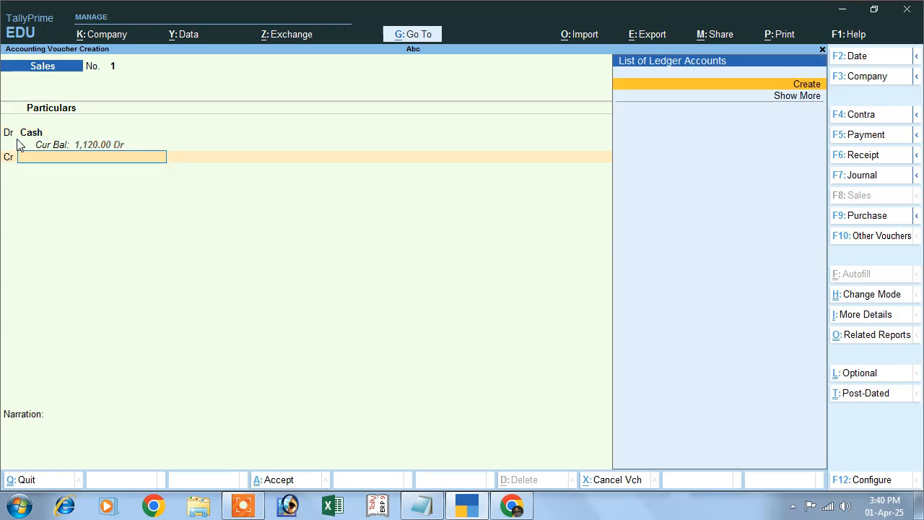
Create a ledger for the credit line named Sales under Sales Accounts
click(804, 85)
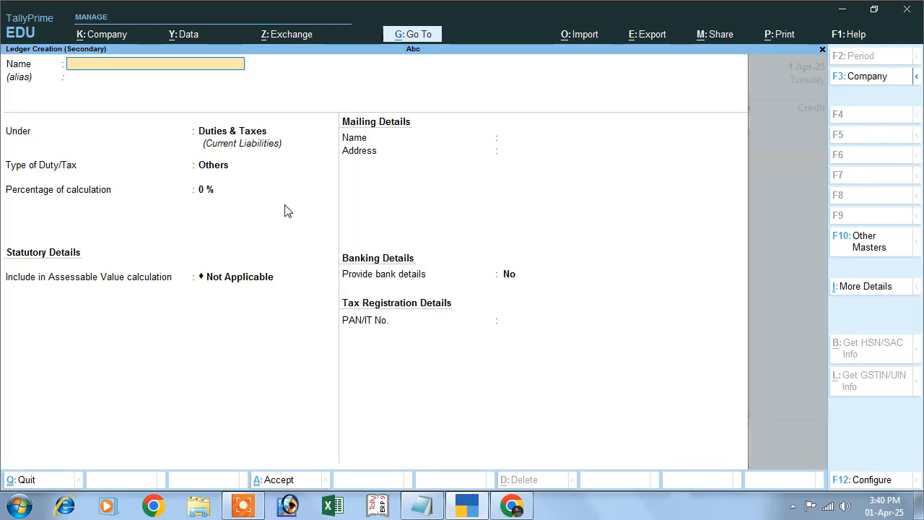
text(Sales)
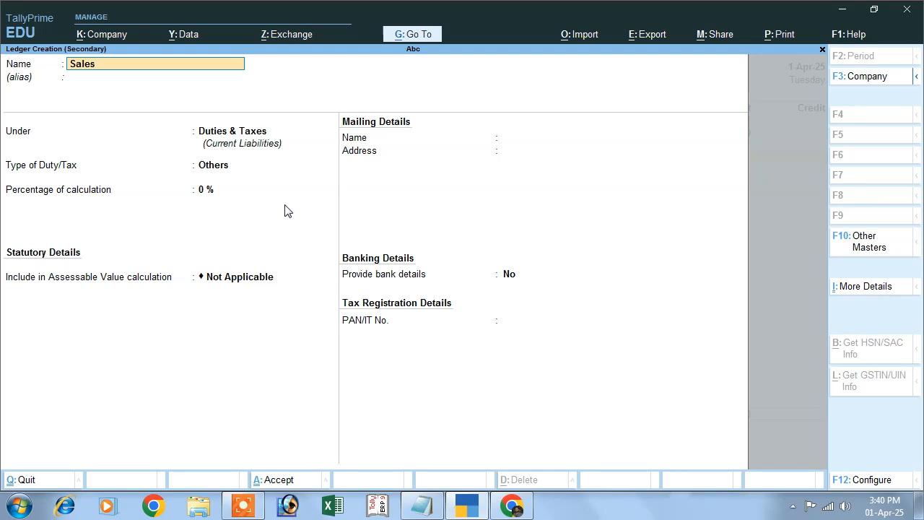
key(Return)
text(S)
key(Down)
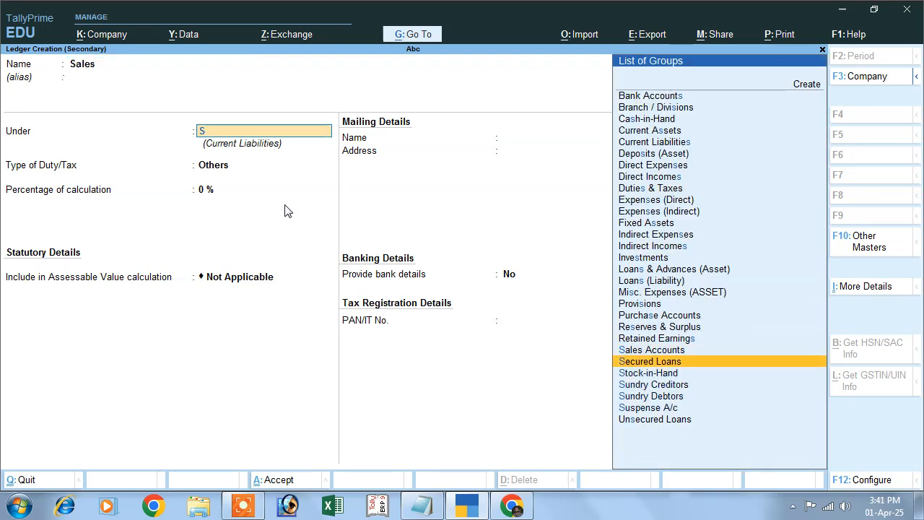
key(Up)
key(Return)
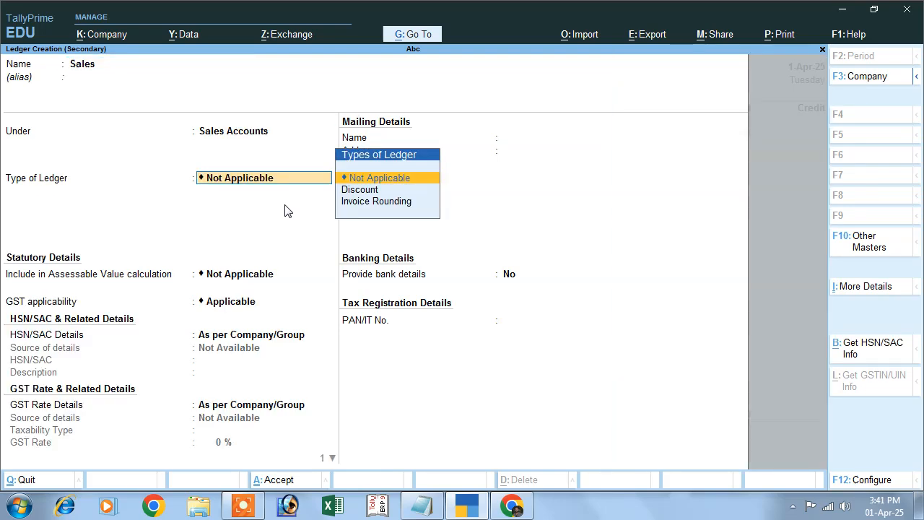
Save the Sales ledger with GST applicability Applicable and type of supply Goods, and credit it with 6,000 in the voucher
key(Return)
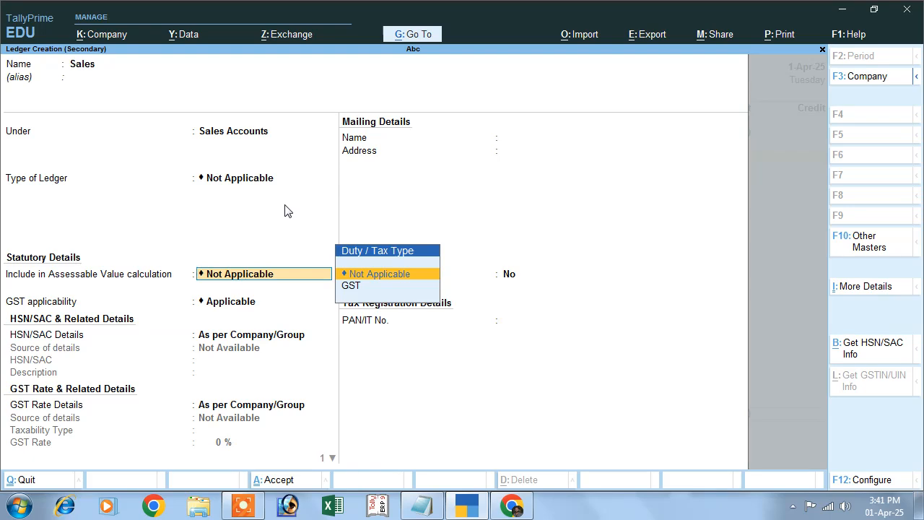
key(Return)
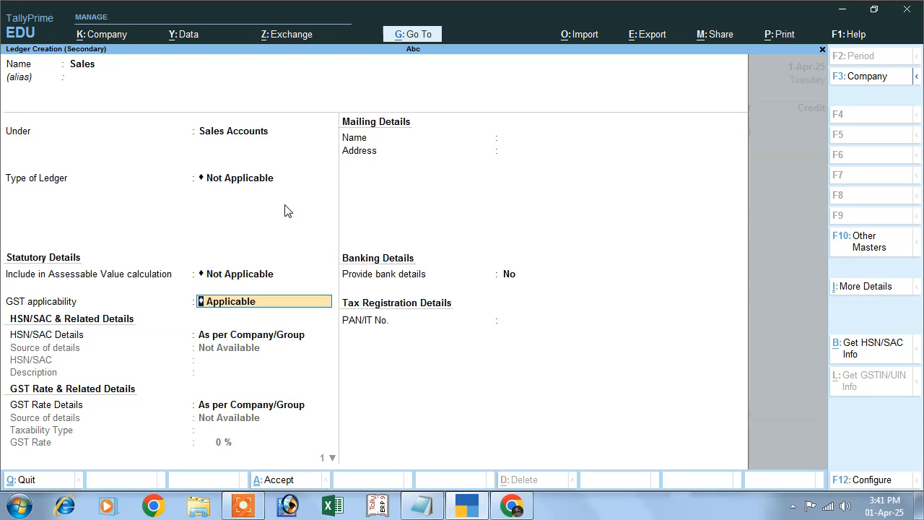
key(Return)
key(Return)
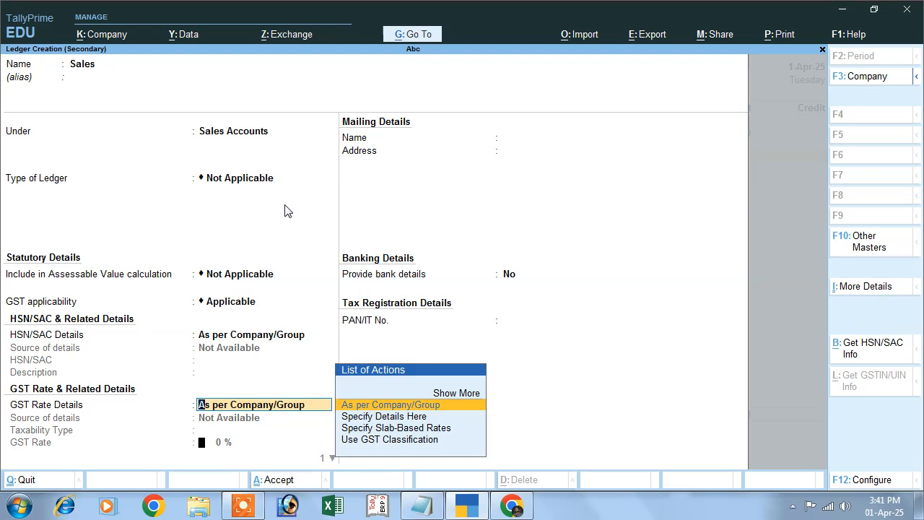
key(Return)
key(Up)
key(Return)
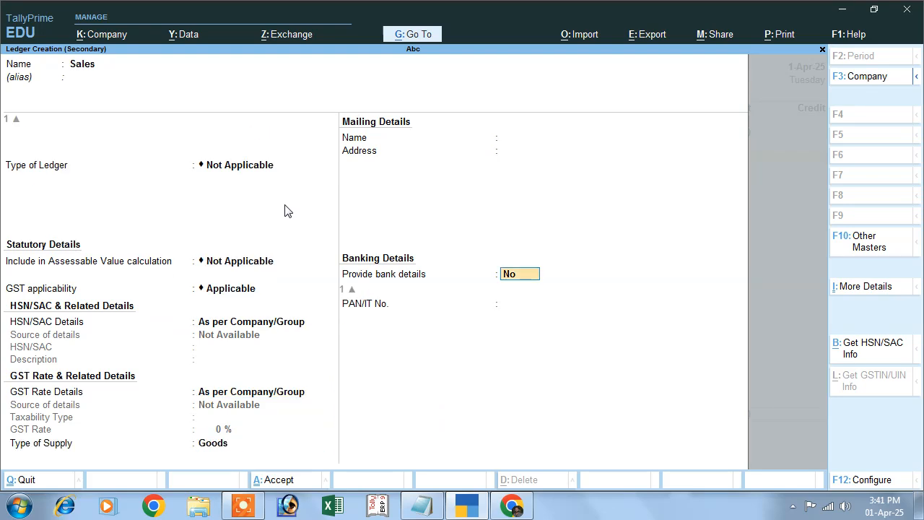
key(Return)
key(Return)
key(Escape)
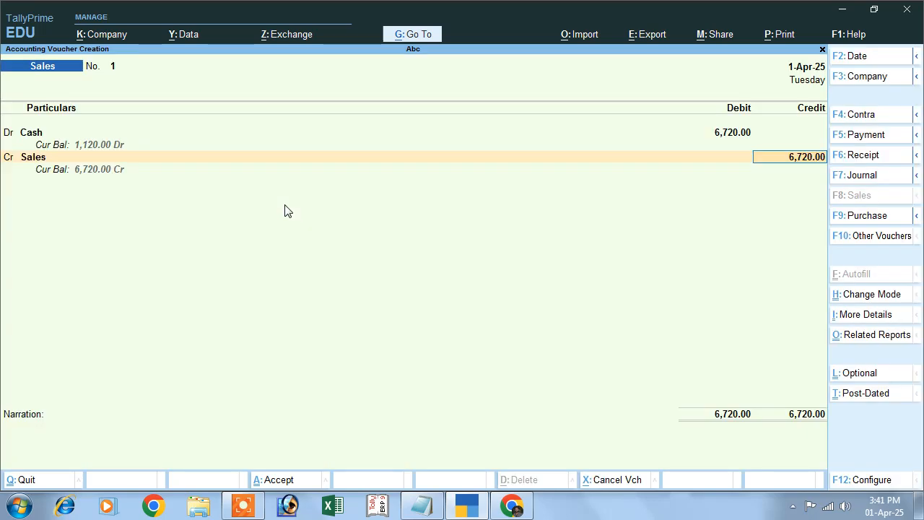
text(6000)
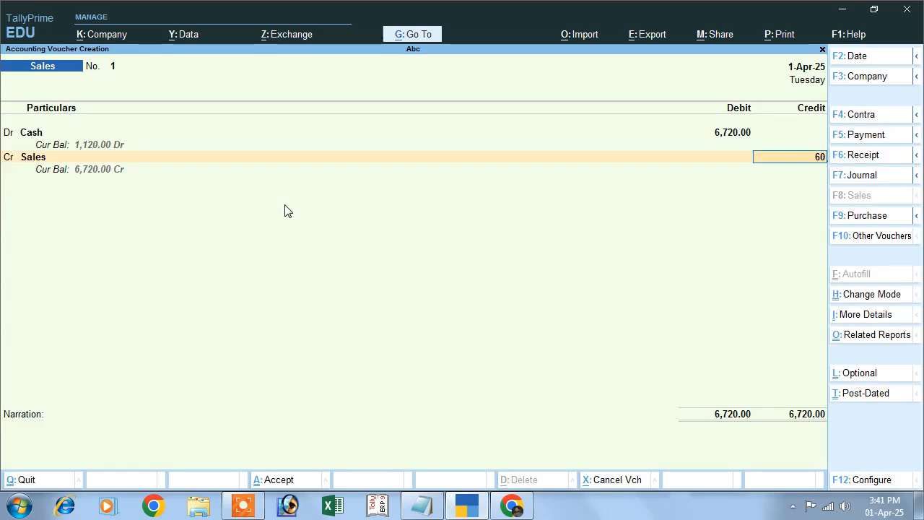
key(Return)
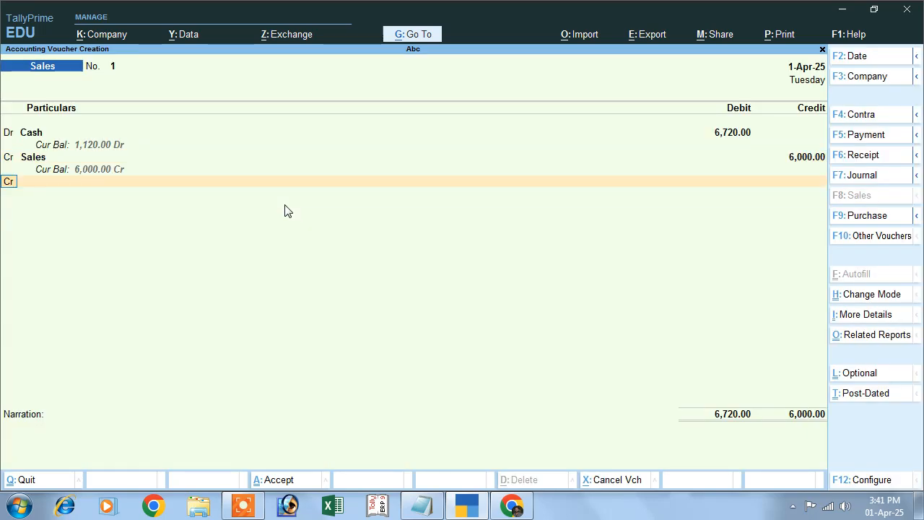
Add another credit line and start a ledger for it named Output Cgst
key(Return)
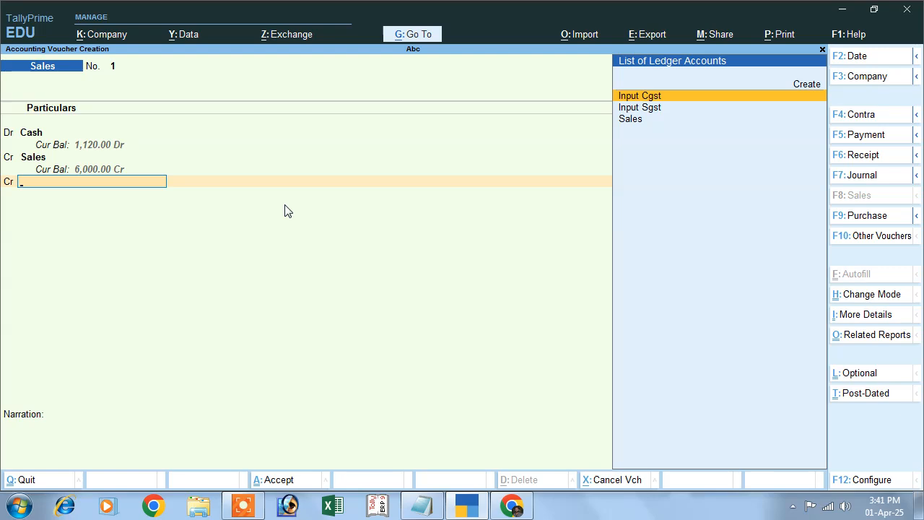
click(802, 89)
text(Ou)
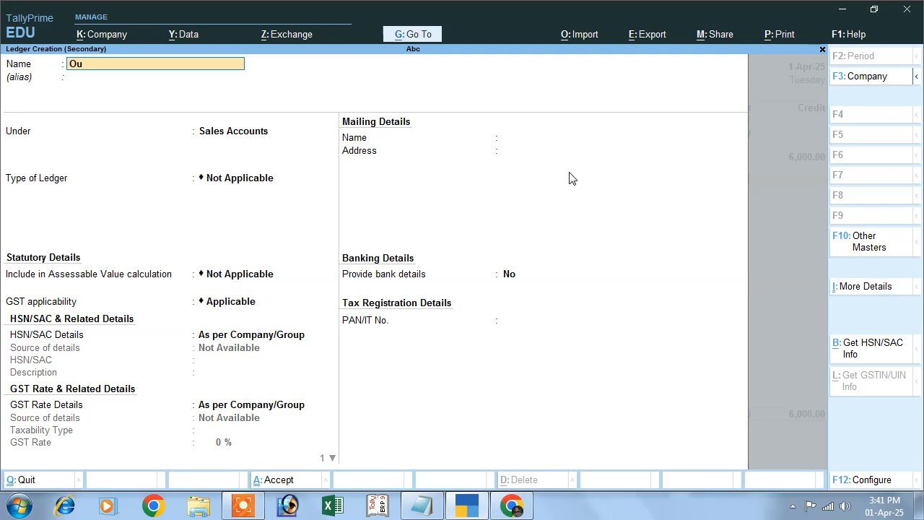
text(tput cg)
key(BackSpace)
text(gst)
key(Return)
key(Return)
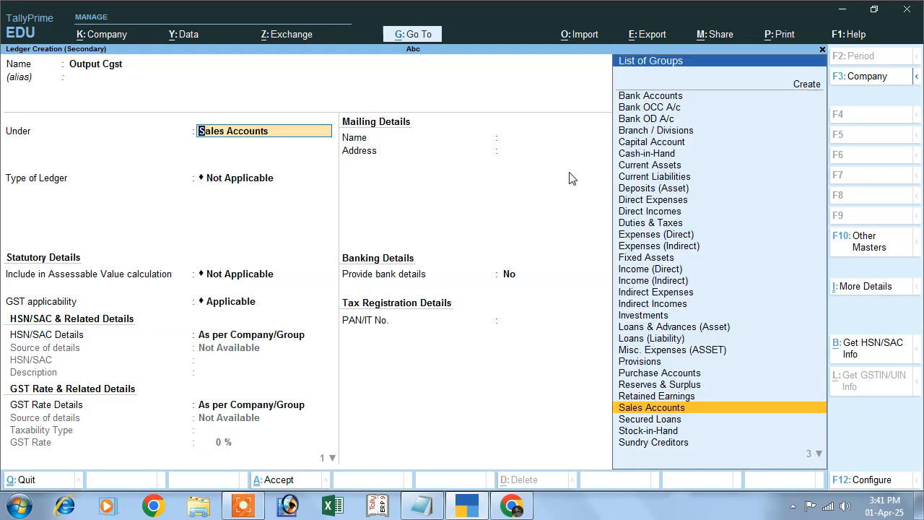
Place the Output Cgst ledger under the Duties & Taxes group
text(D)
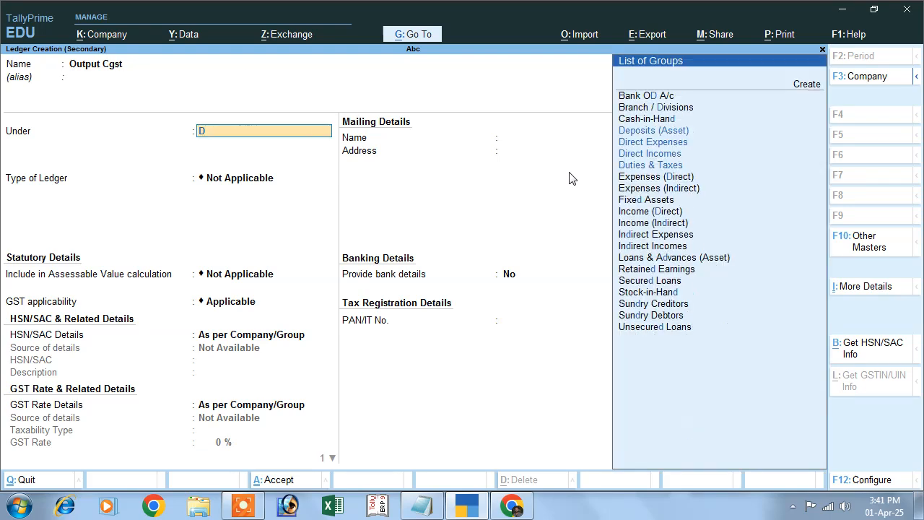
key(Down)
key(Down)
key(Down)
key(Down)
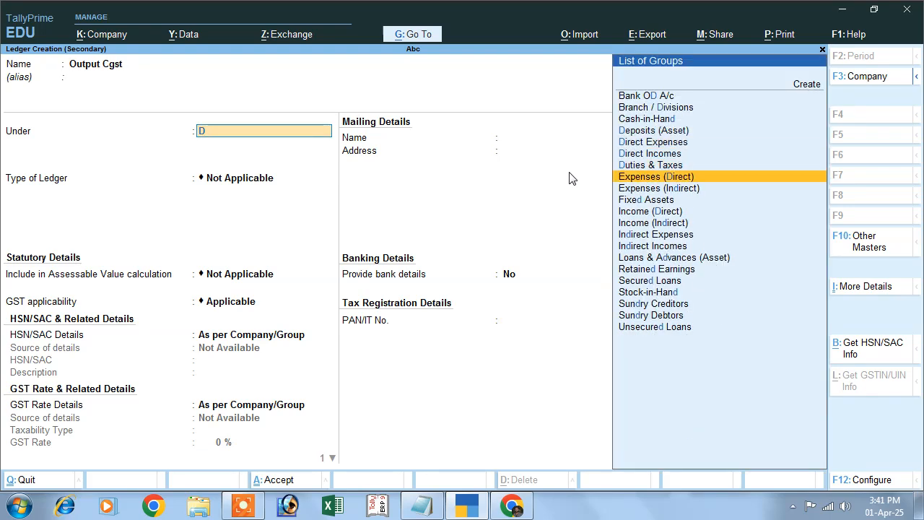
key(Up)
key(Return)
Set the Output Cgst ledger's duty type to GST, tax type to CGST and percentage of calculation to 6%
key(Up)
key(Return)
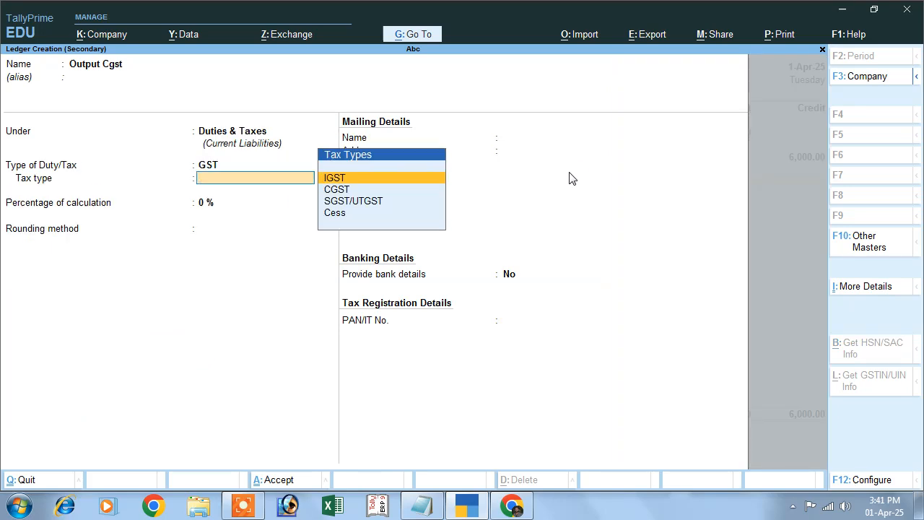
key(Down)
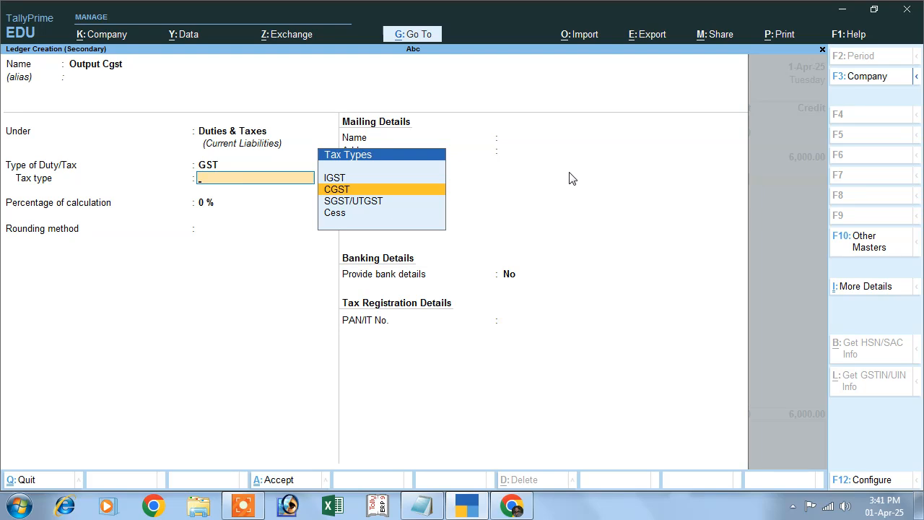
key(Return)
text(6)
key(Return)
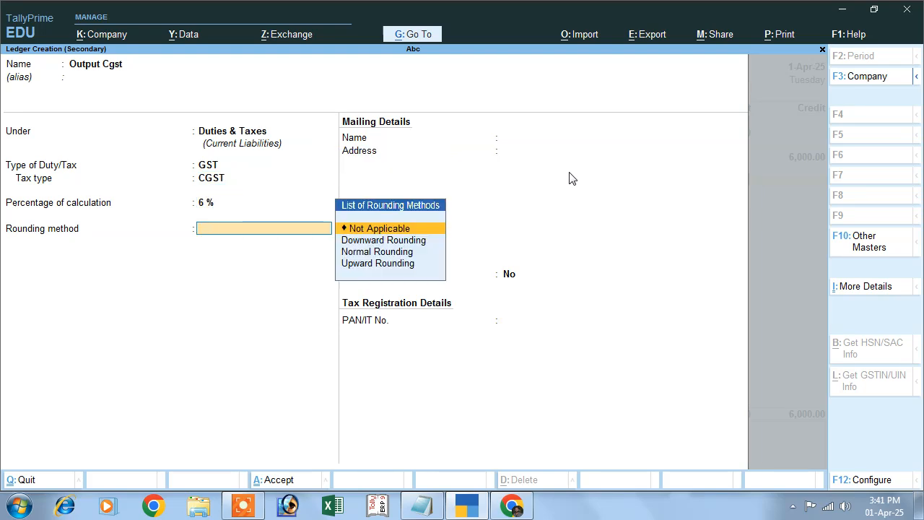
Save the Output Cgst ledger with rounding Not Applicable and check the CGST amount in ChatGPT's sales entry
key(Return)
key(Return)
key(Return)
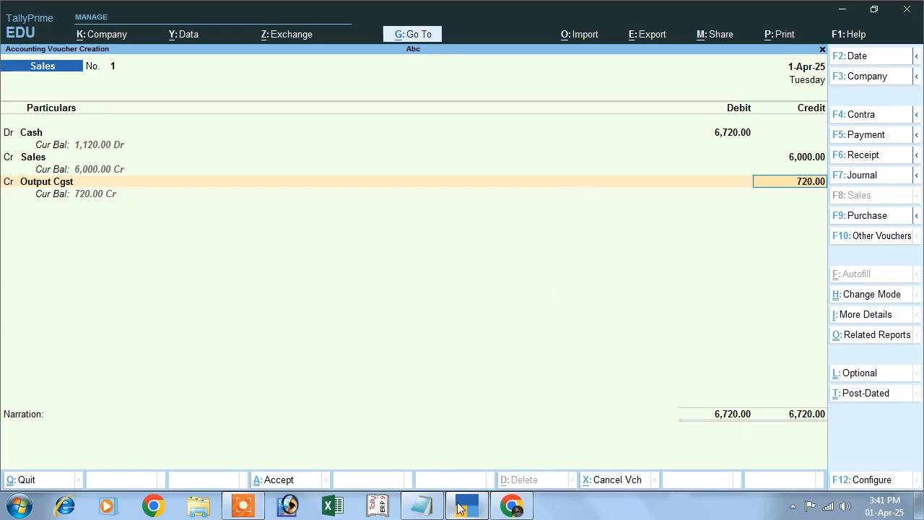
click(507, 506)
click(506, 506)
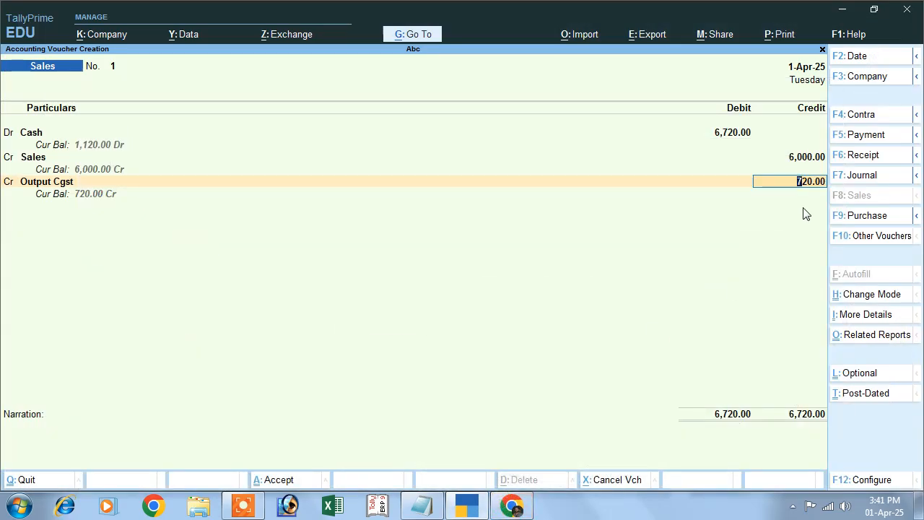
Credit Output Cgst with 360 and start a new ledger named Output Sgst for the next credit line
text(360)
key(Return)
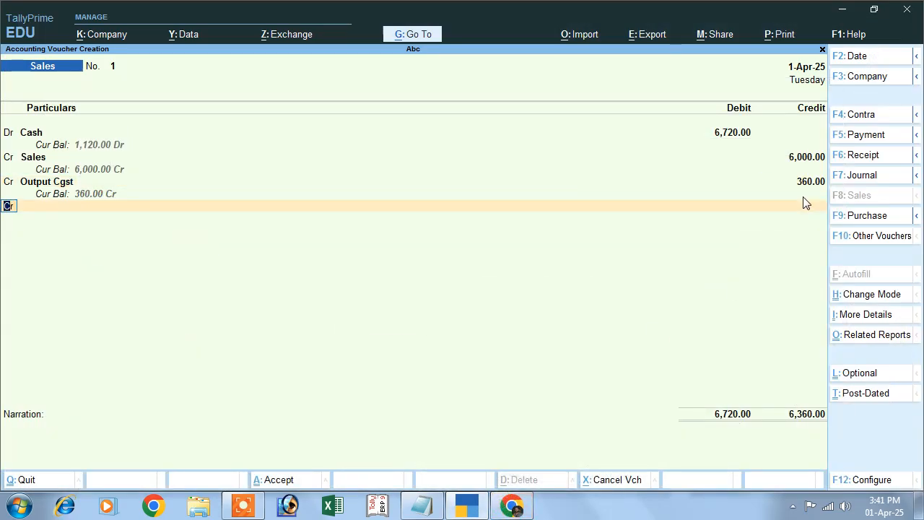
key(Return)
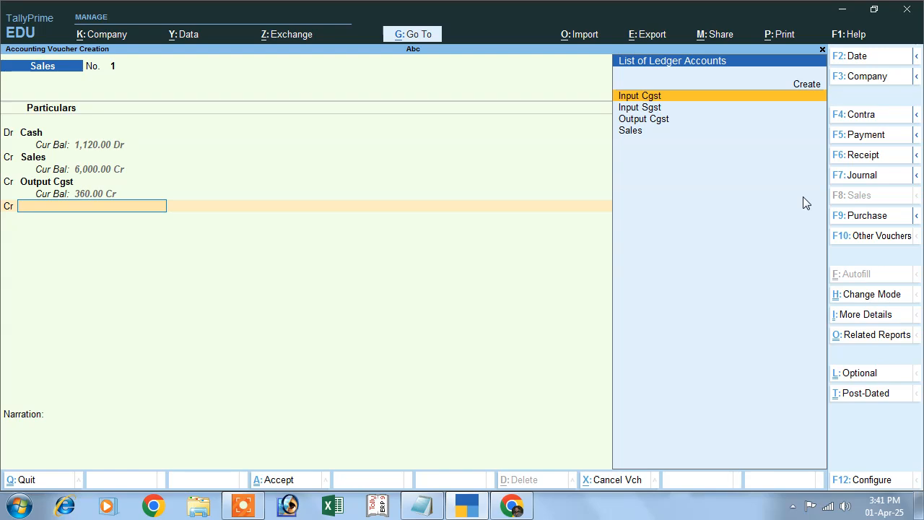
click(812, 87)
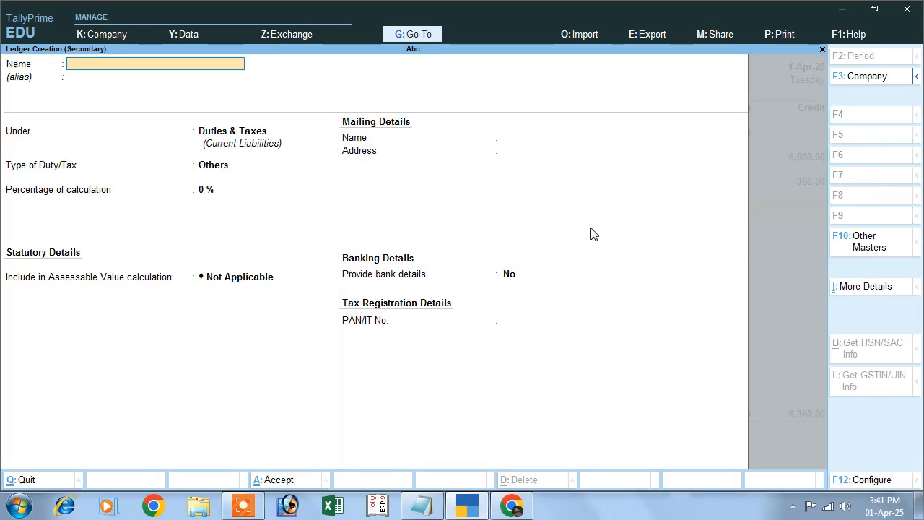
text(Output)
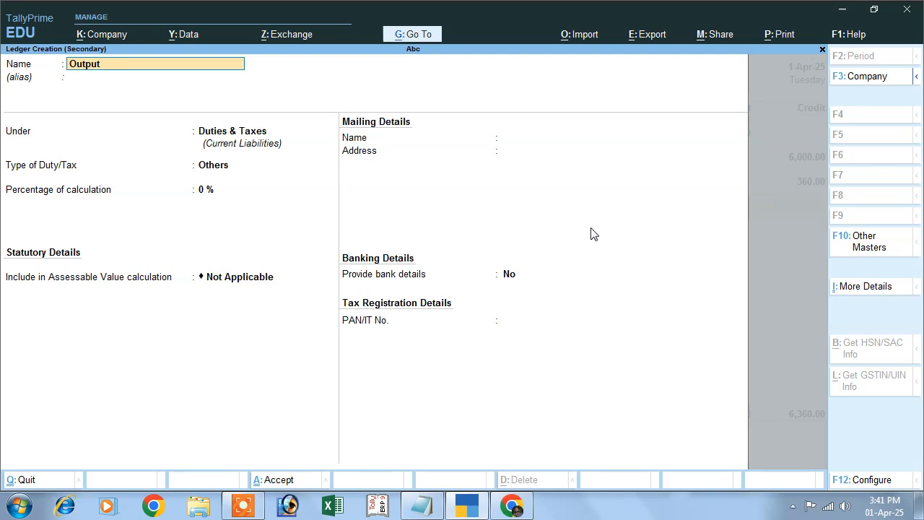
text( Sgs)
key(Return)
key(Return)
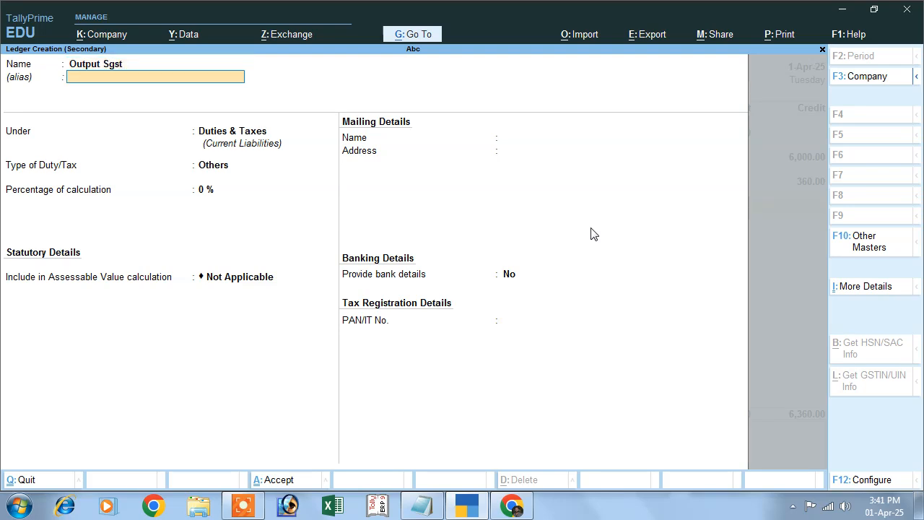
Set the Output Sgst ledger's duty type to GST, tax type to SGST/UTGST and percentage to 6%, and save it
key(Return)
key(Up)
key(Return)
key(Down)
key(Down)
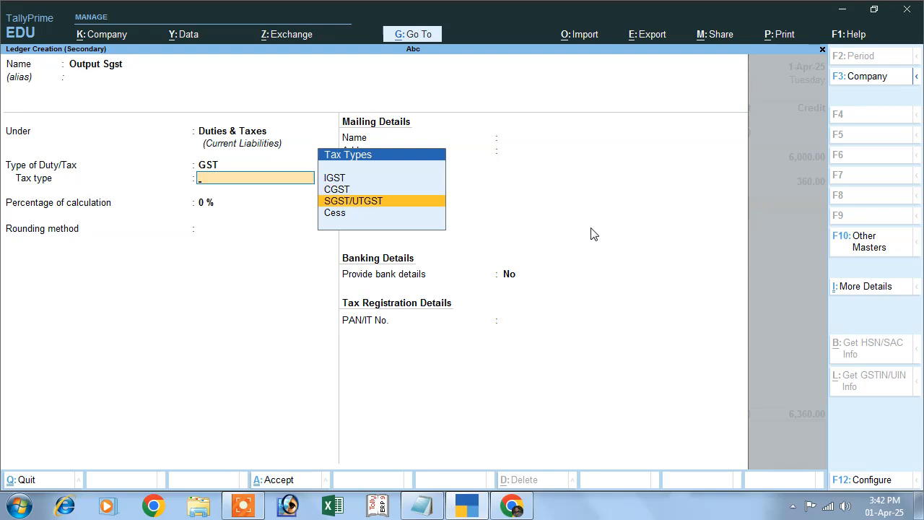
key(Return)
text(6)
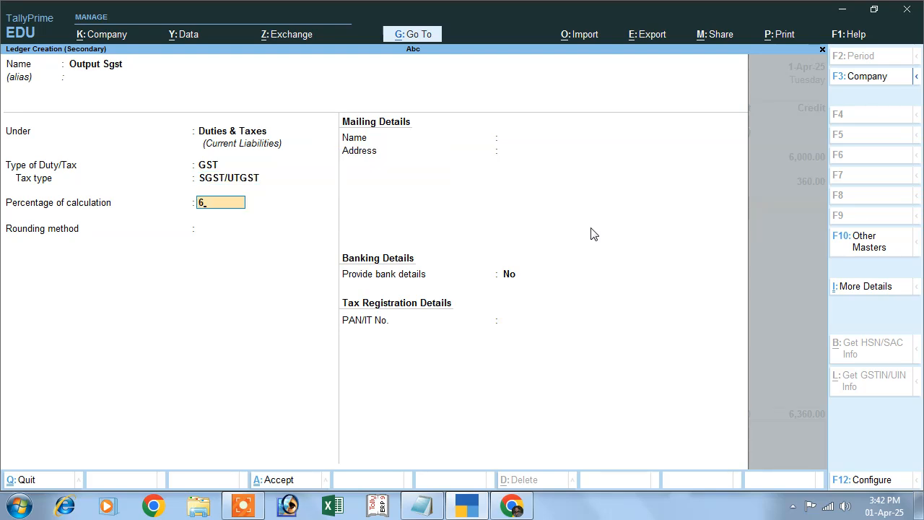
key(Return)
key(Return)
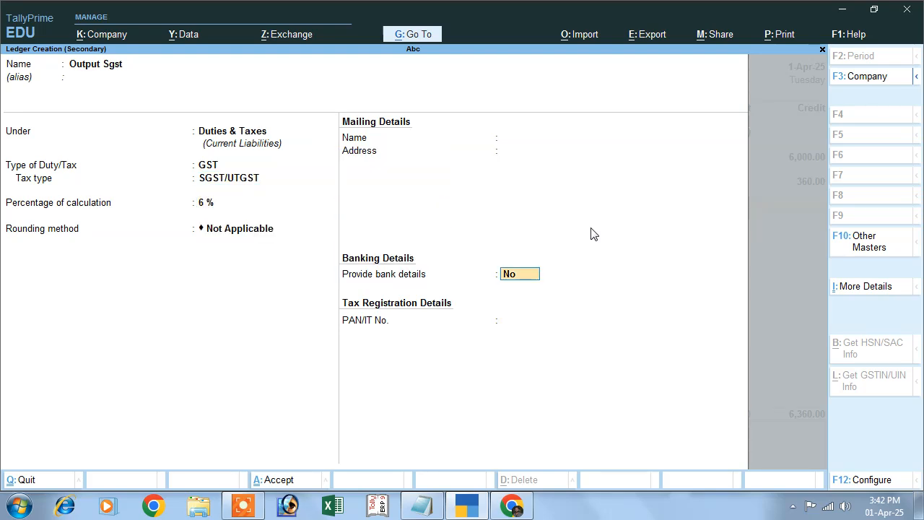
key(Return)
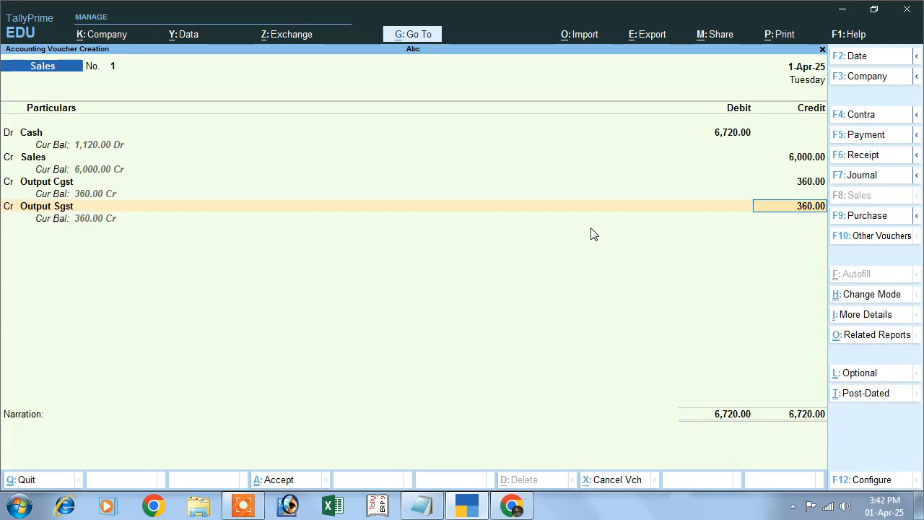
Accept 360 as the Output Sgst credit, enter the narration "being sold" and save the sales voucher
key(Return)
text(bei)
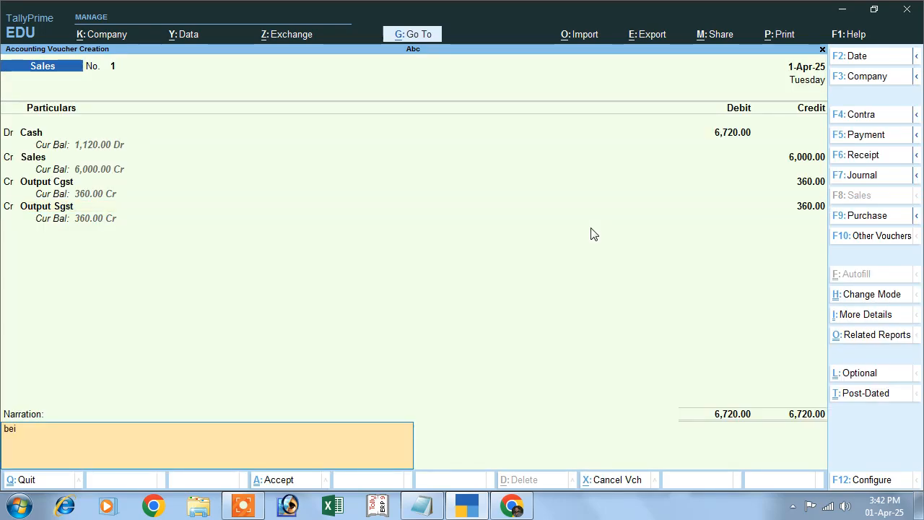
text(ng sold)
key(Return)
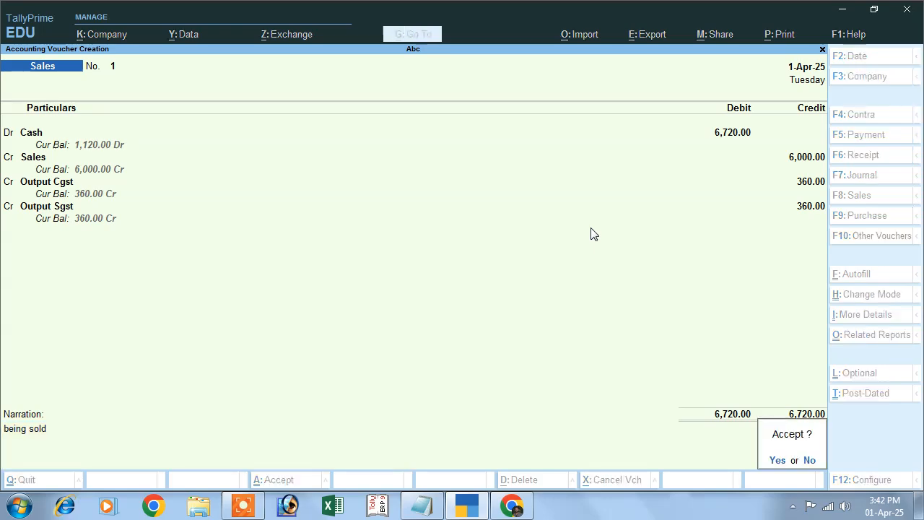
key(Return)
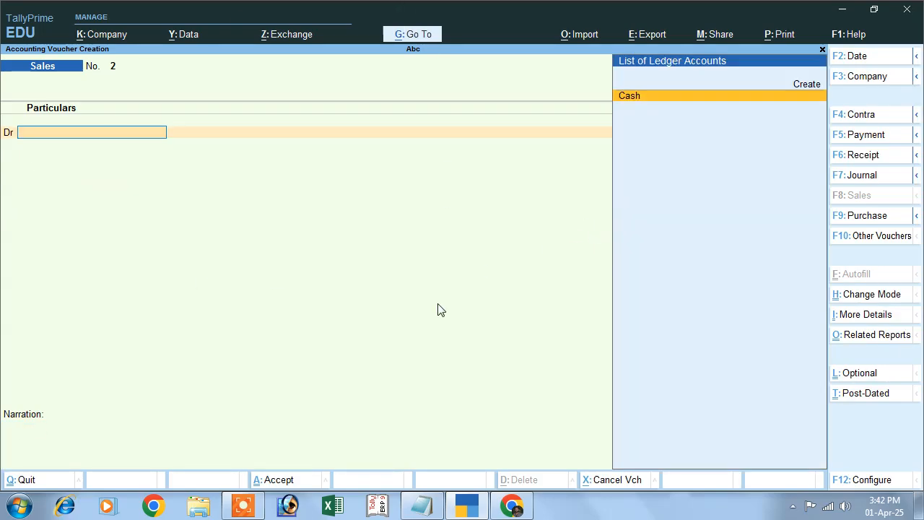
Copy the line "salary paid 3000 journal entry" from the Notepad file and submit it as a prompt in ChatGPT
click(425, 507)
click(103, 155)
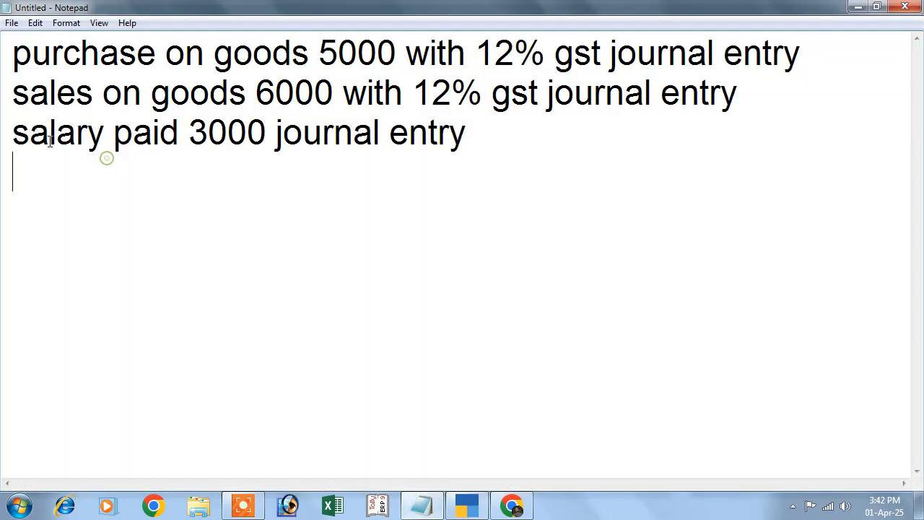
click(13, 132)
drag(13, 132, 462, 151)
key(ctrl+c)
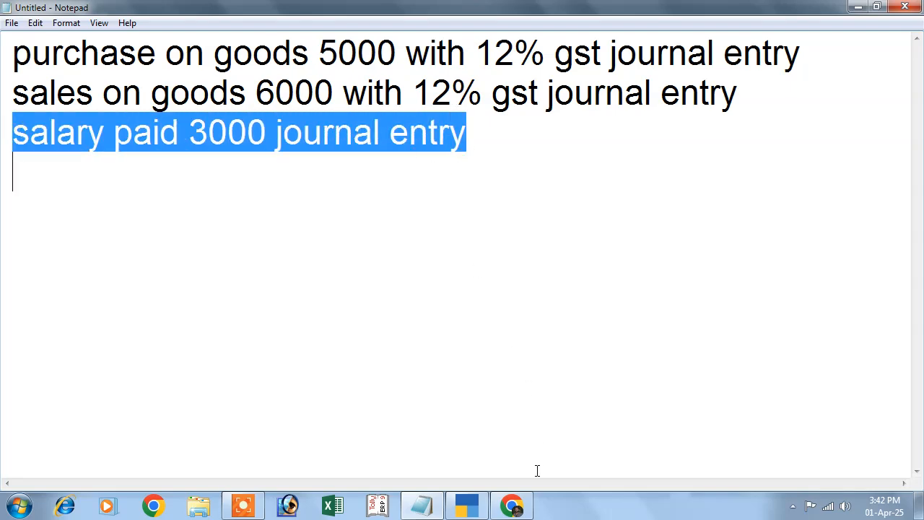
click(512, 505)
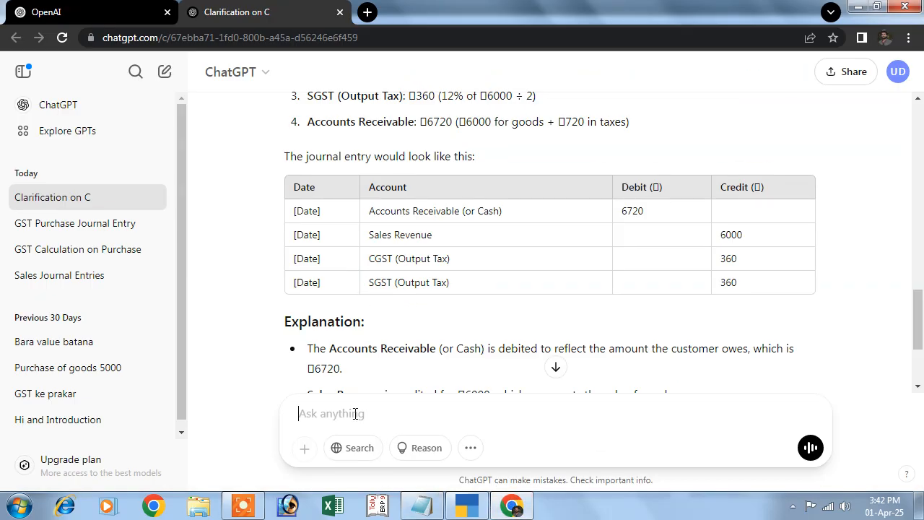
key(ctrl+v)
key(Return)
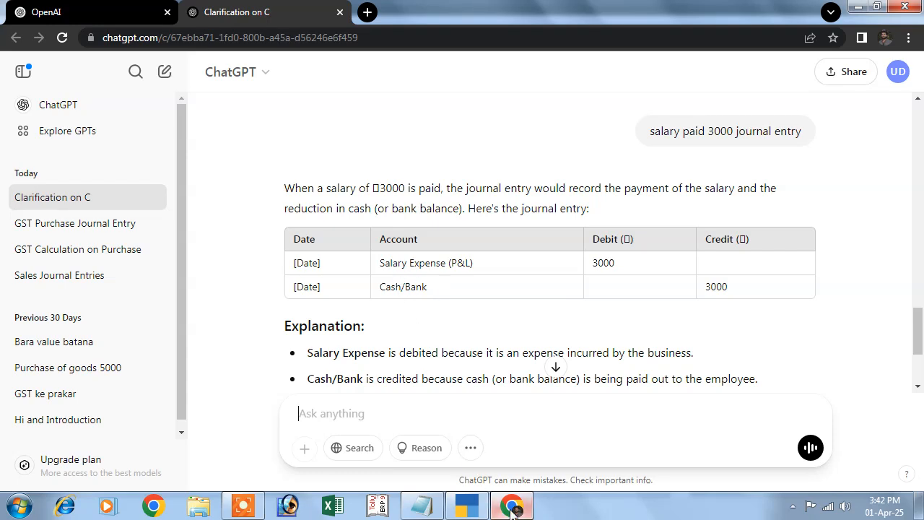
Switch to TallyPrime, start a payment voucher and create a ledger named Salary for its debit line
click(467, 506)
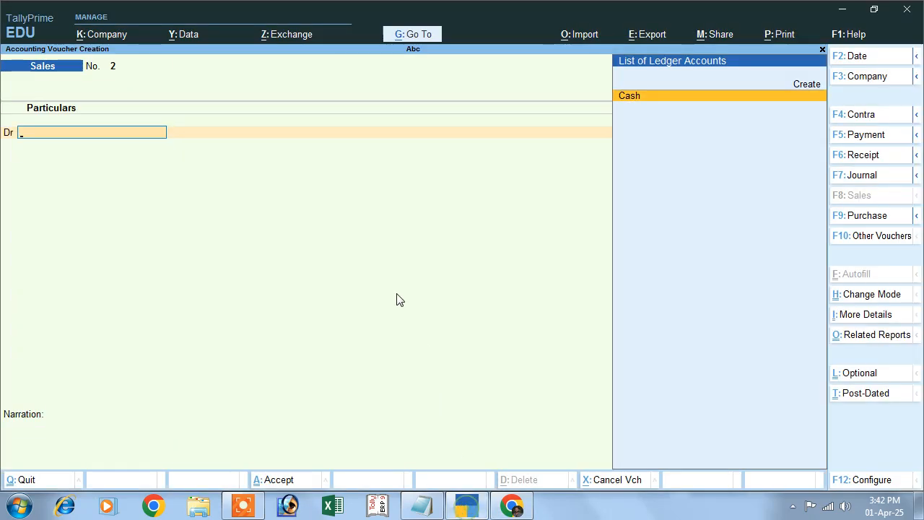
click(861, 138)
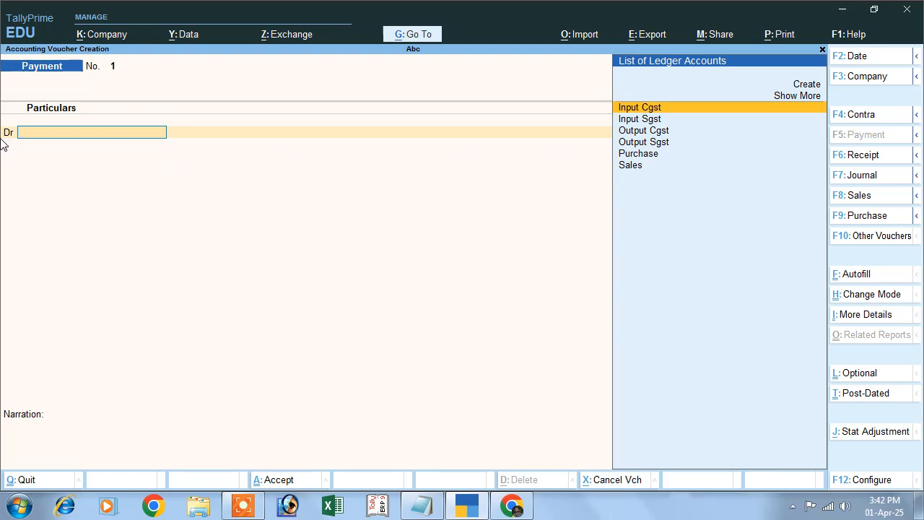
click(808, 84)
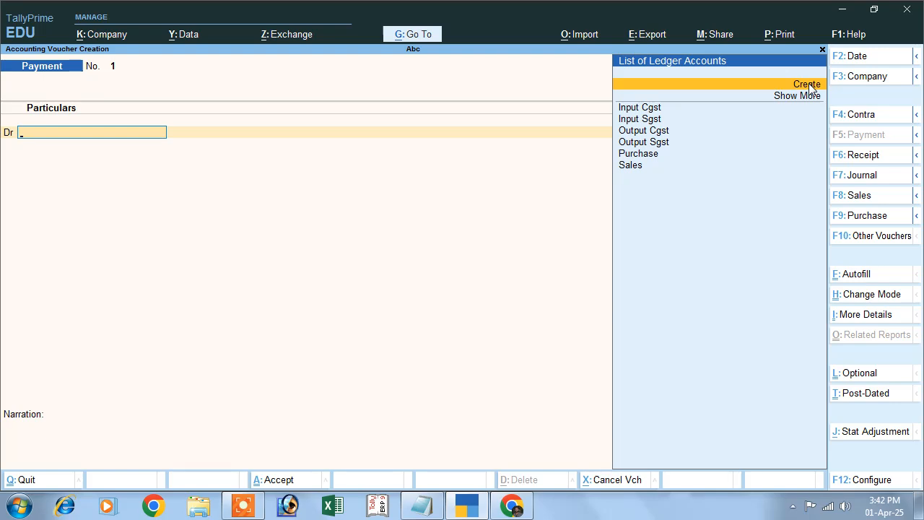
click(808, 84)
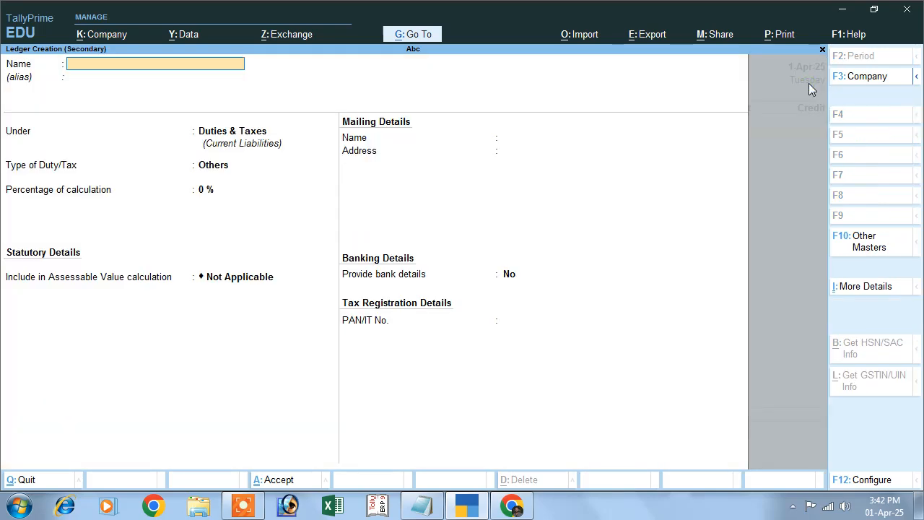
text(Sala)
text(e)
key(Return)
key(Return)
Place the Salary ledger under the Indirect Expenses group
text(i)
key(Down)
key(Down)
key(Down)
key(Down)
key(Up)
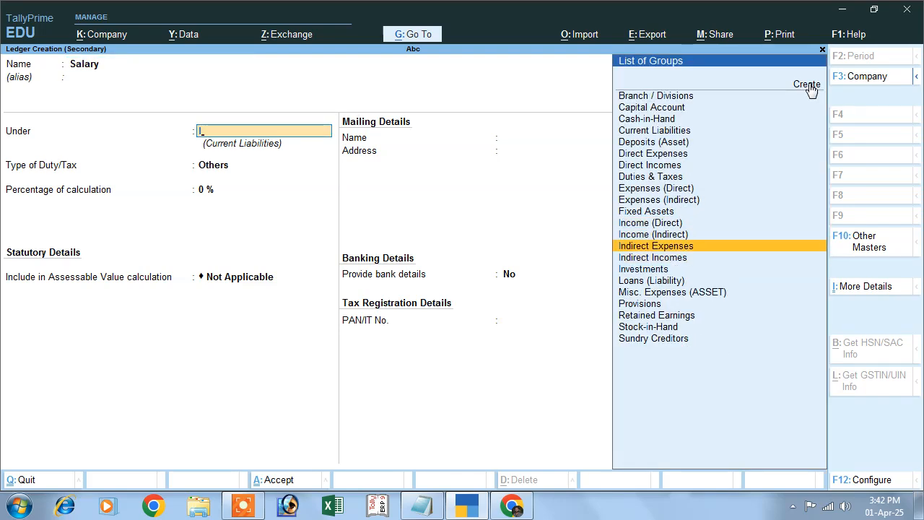
key(Return)
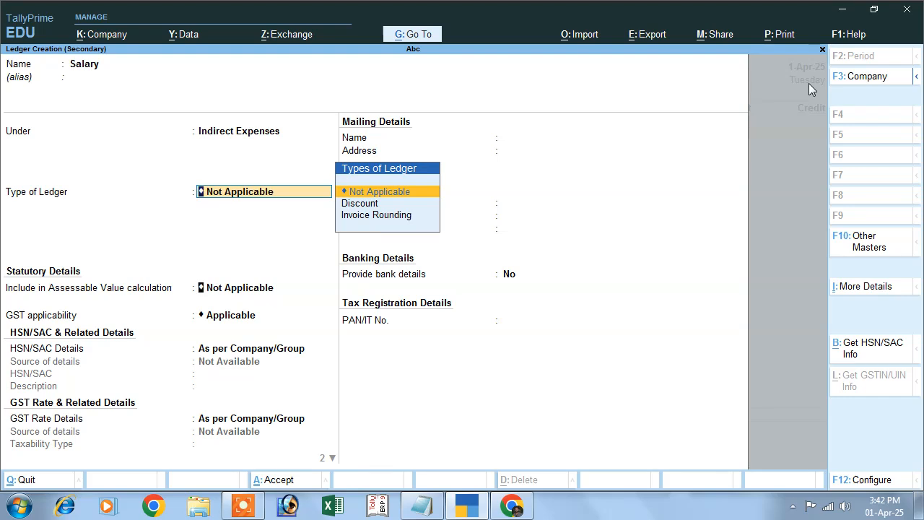
Keep the Salary ledger's default ledger type and GST details, set its type of supply to Goods and save it
key(Return)
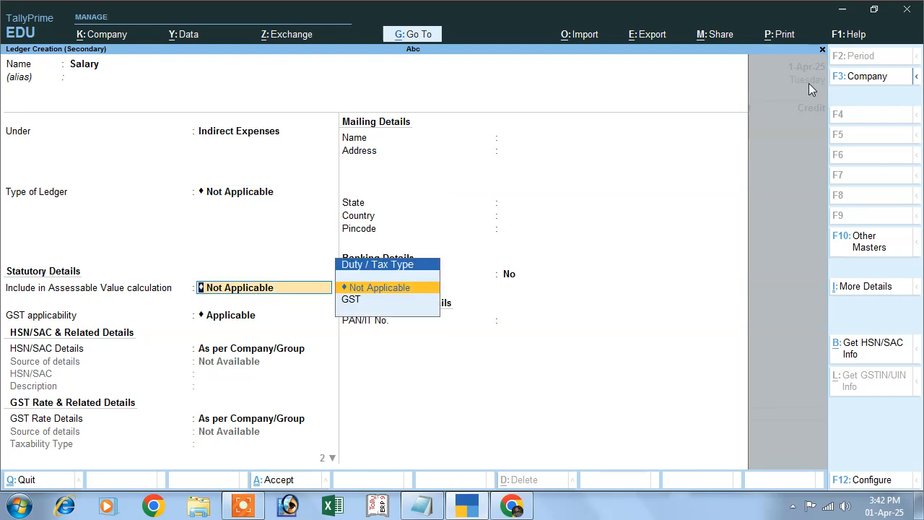
key(Return)
key(Return)
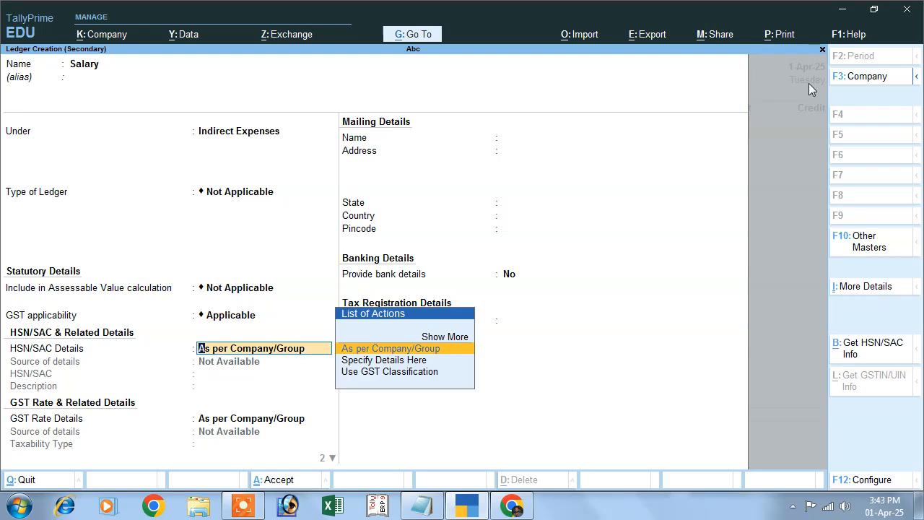
key(Return)
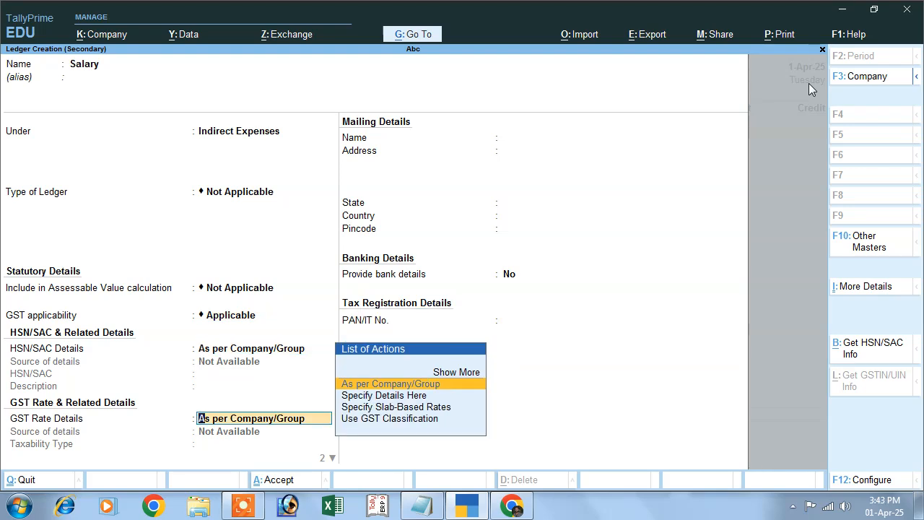
key(Return)
key(Up)
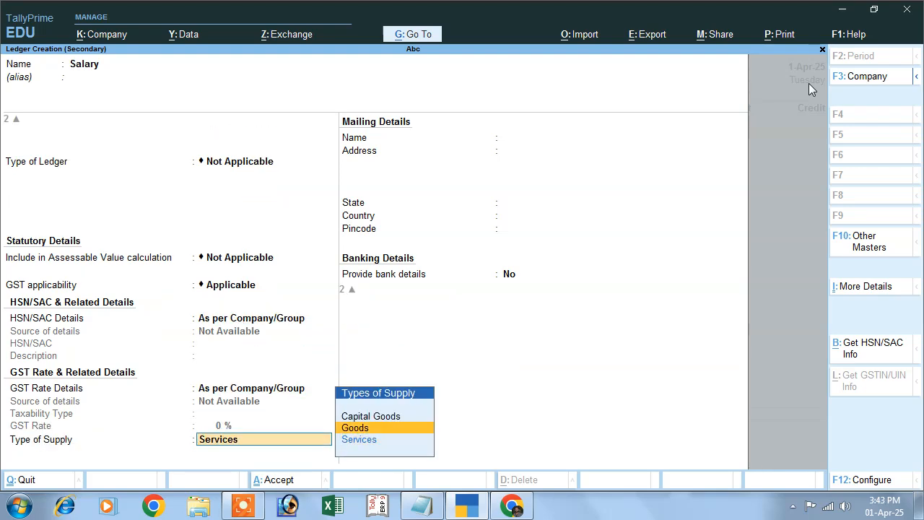
key(Return)
key(Return)
Debit Salary with 3000 and credit Cash with the same amount in the payment voucher
key(Return)
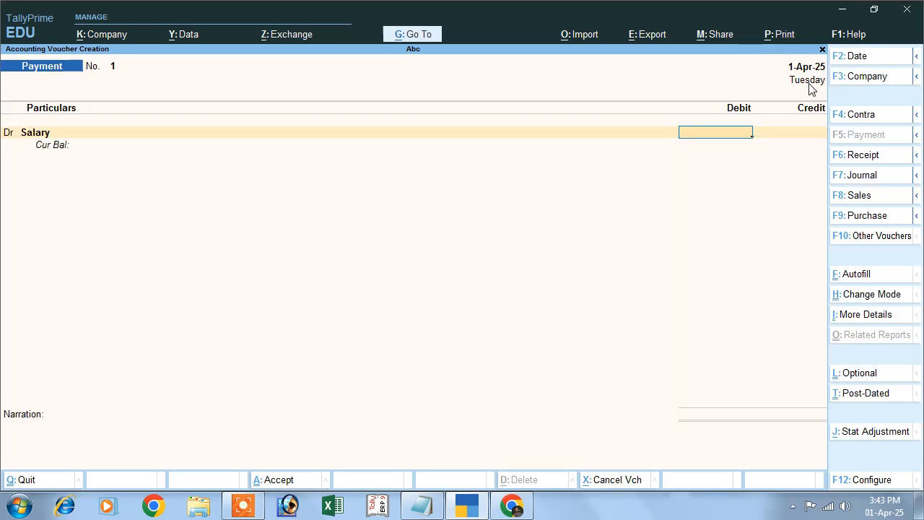
text(3000)
key(Return)
key(Return)
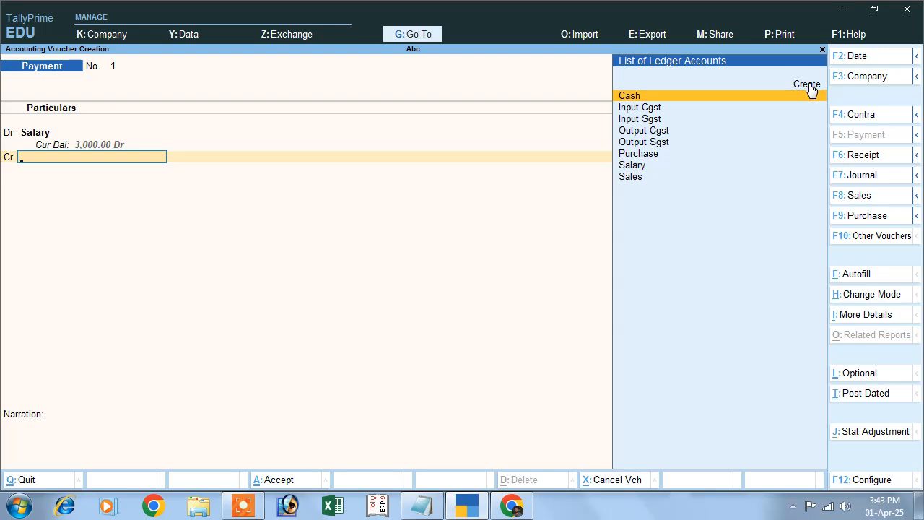
click(630, 99)
key(Return)
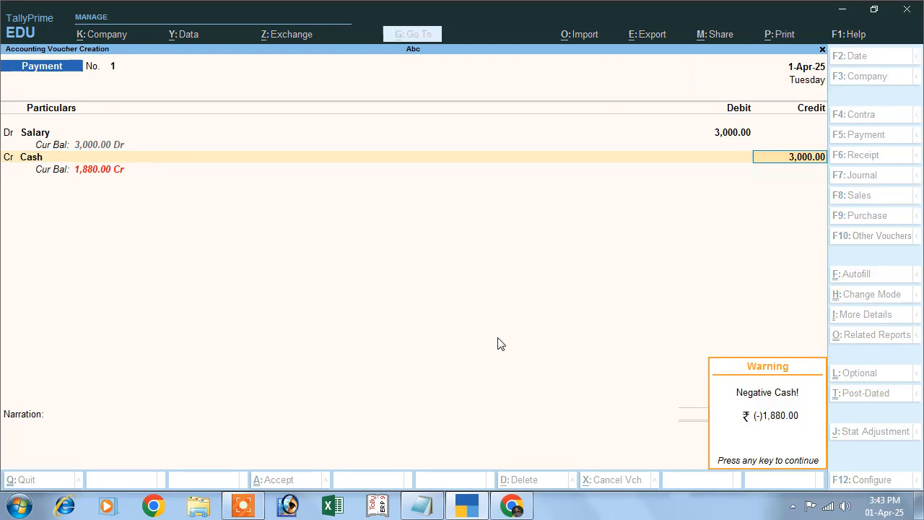
key(Return)
Enter the narration "being salary paid" and save the payment voucher
text(being sal)
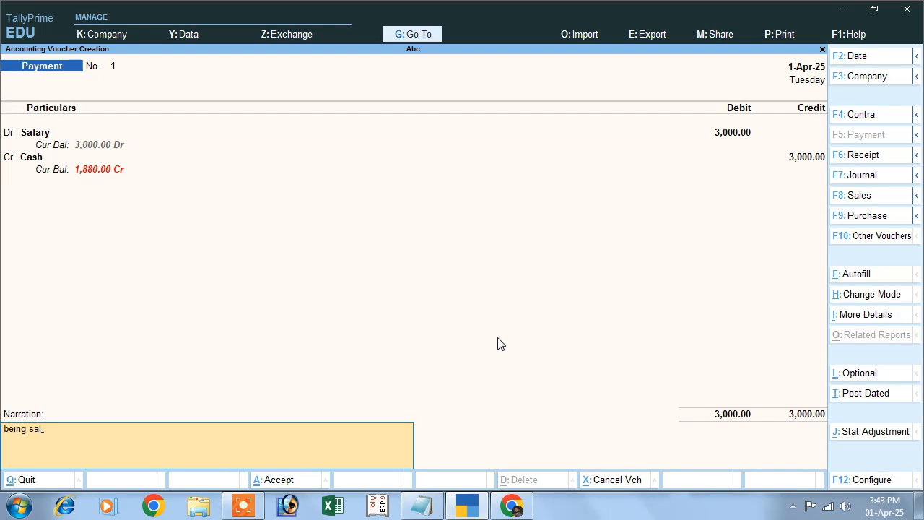
text(ary paid)
key(Return)
key(Return)
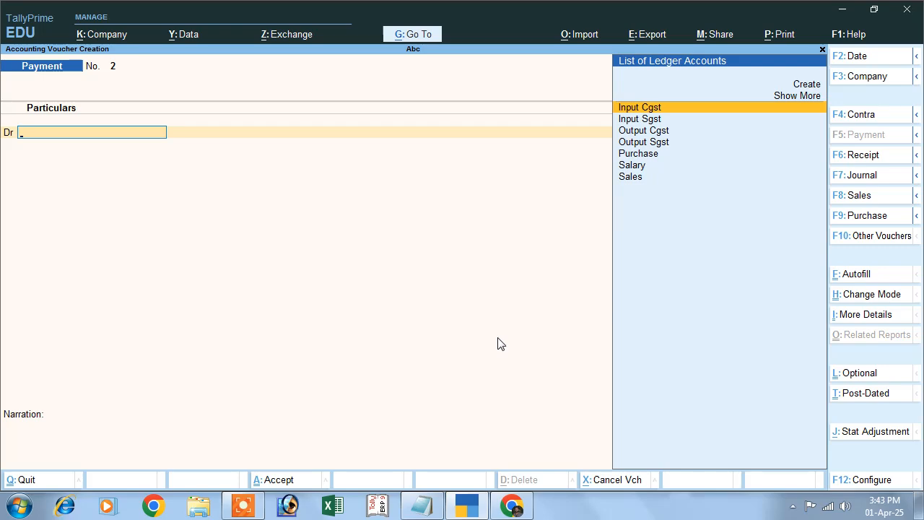
Leave voucher entry and open the Day Book in detailed view to review the recorded vouchers' ledger lines
key(Escape)
key(y)
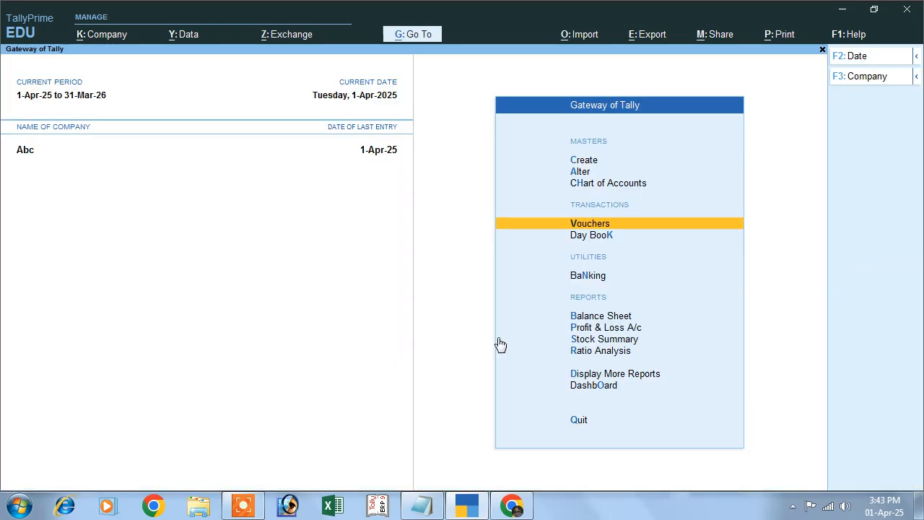
key(k)
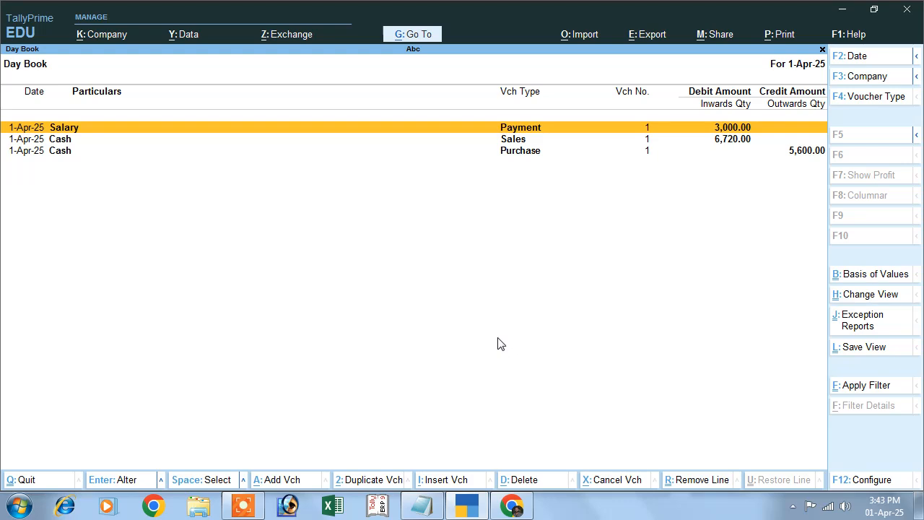
key(alt+F1)
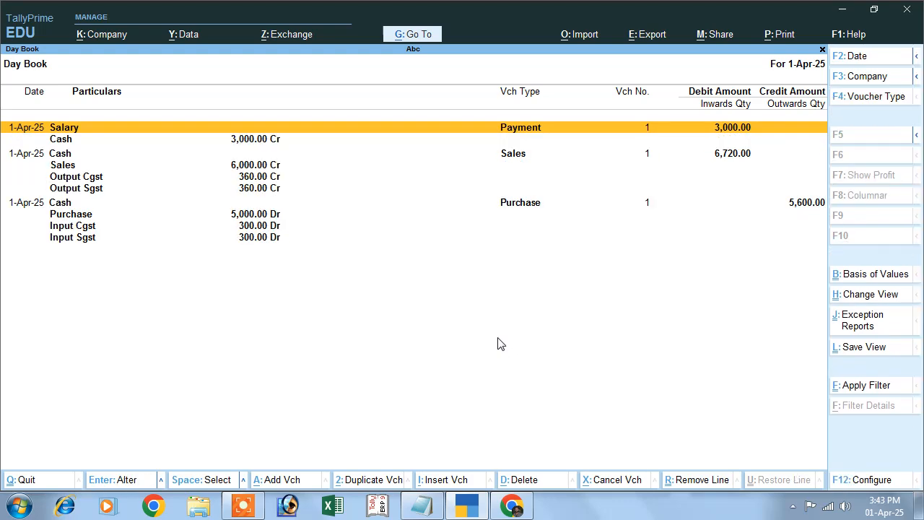